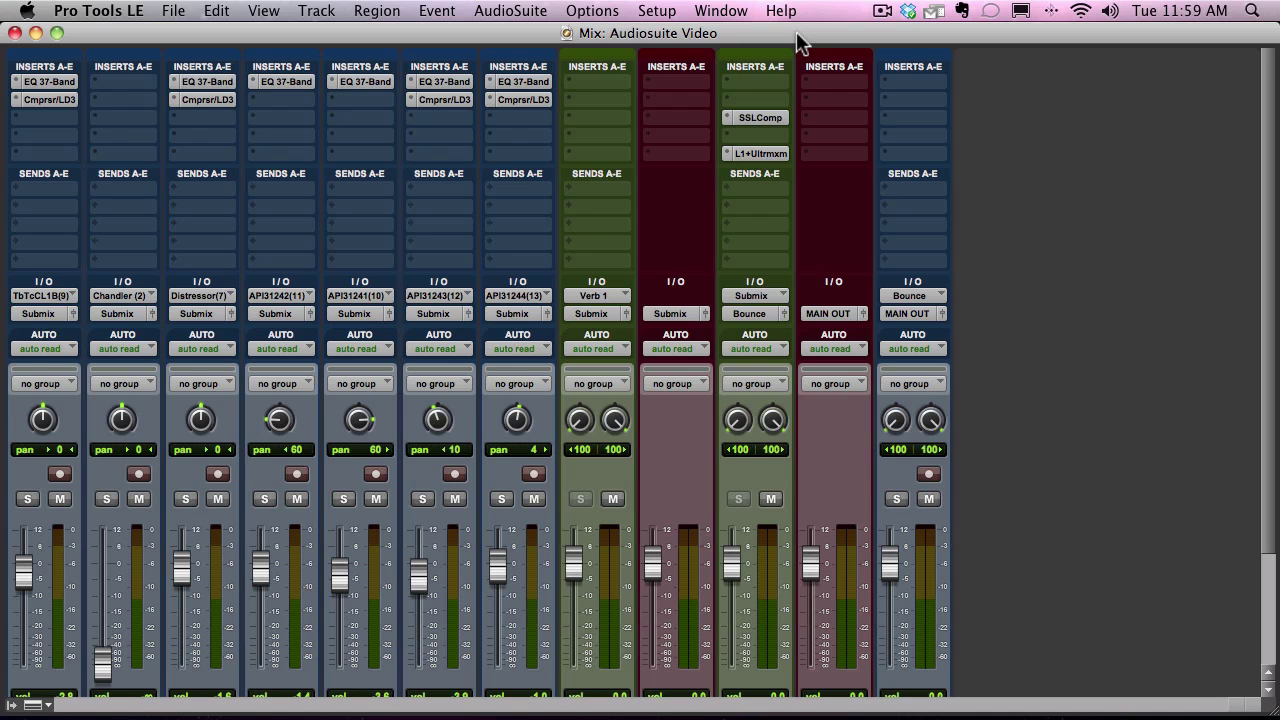
# Route the Submix track's output to MAIN OUT and mute the Change_1 track
pyautogui.scroll(-5, 821, 138)
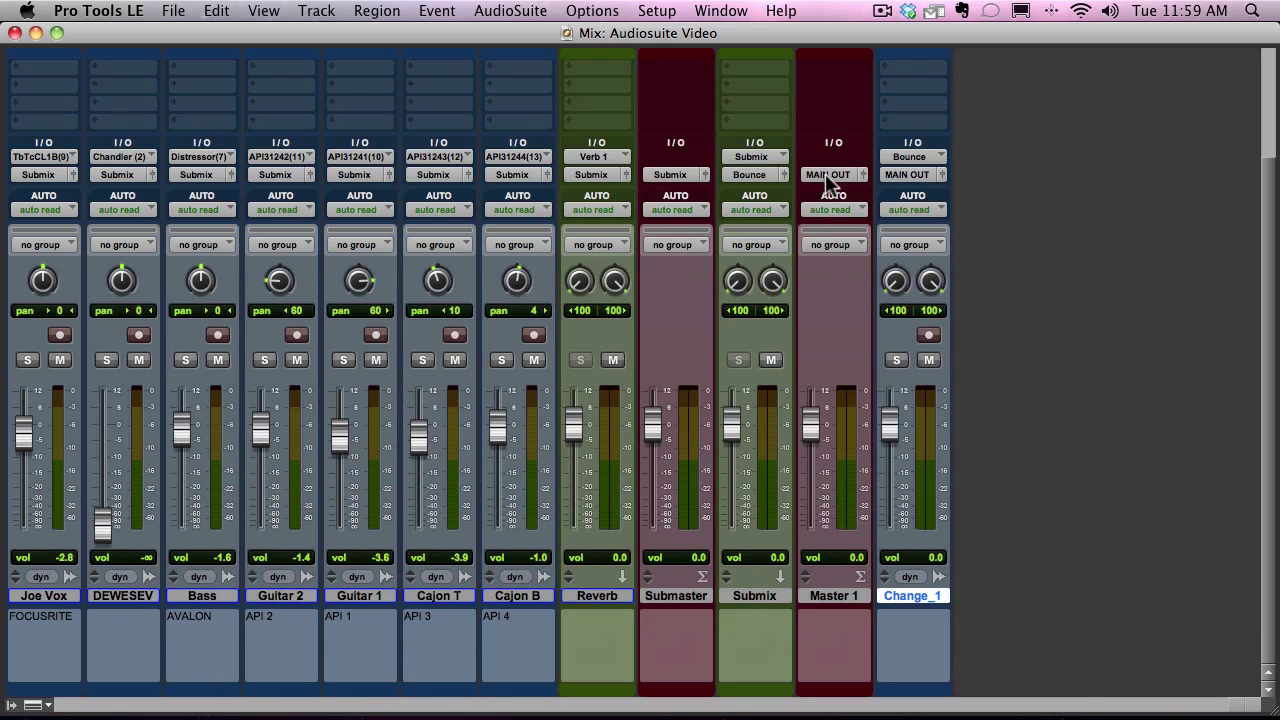
pyautogui.click(827, 174)
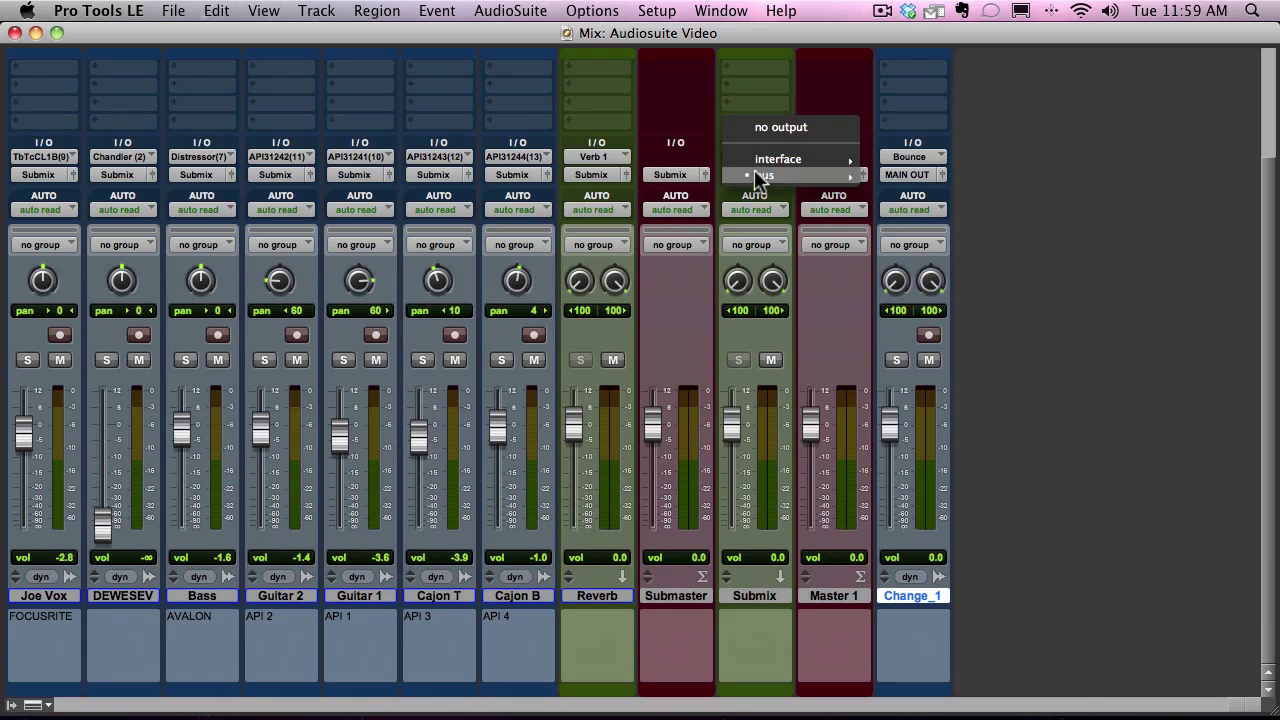
pyautogui.moveTo(810, 160)
pyautogui.click(951, 161)
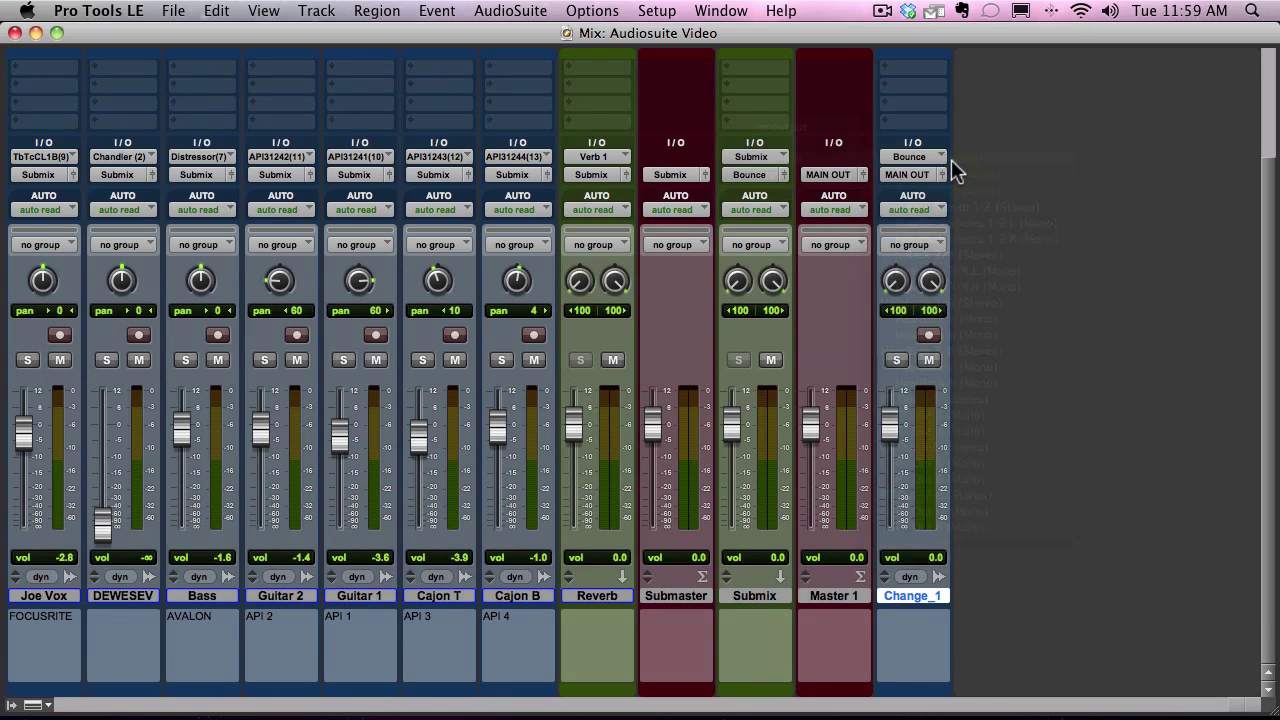
pyautogui.click(928, 360)
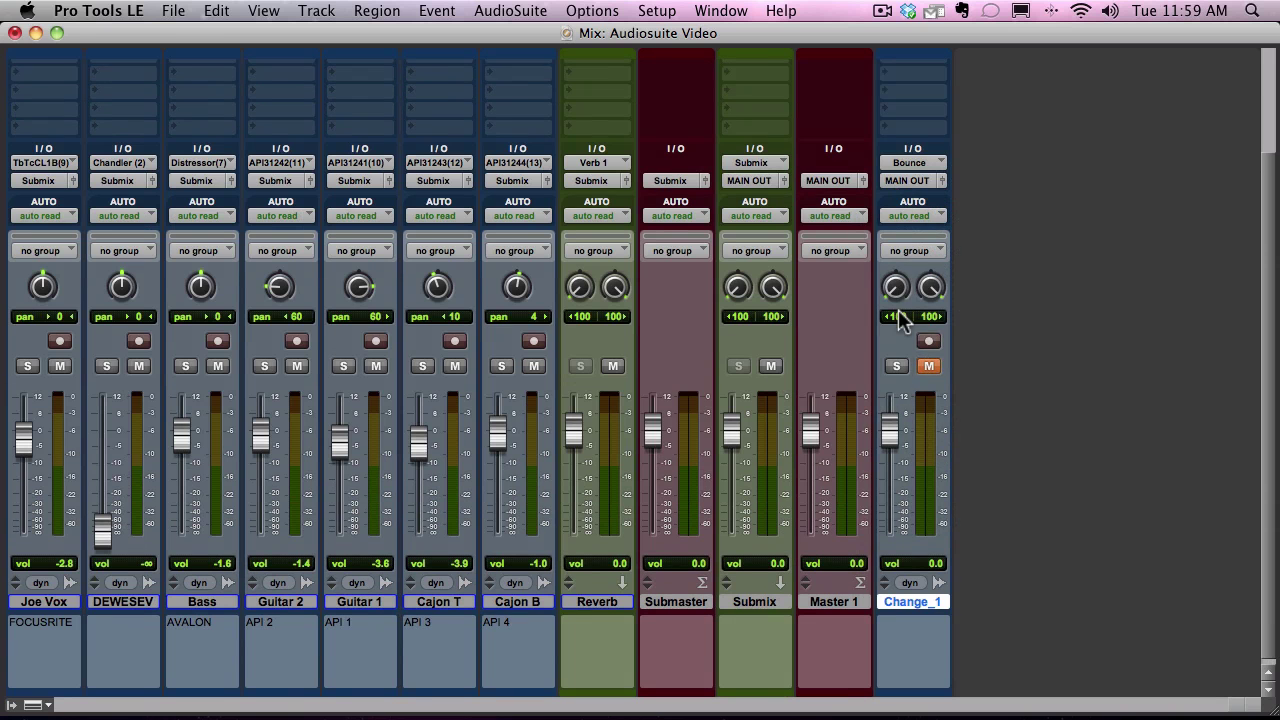
# Inspect the Guitar 2 EQ and the Bass track's compressor, then close the plug-in window
pyautogui.scroll(5, 870, 309)
pyautogui.click(287, 82)
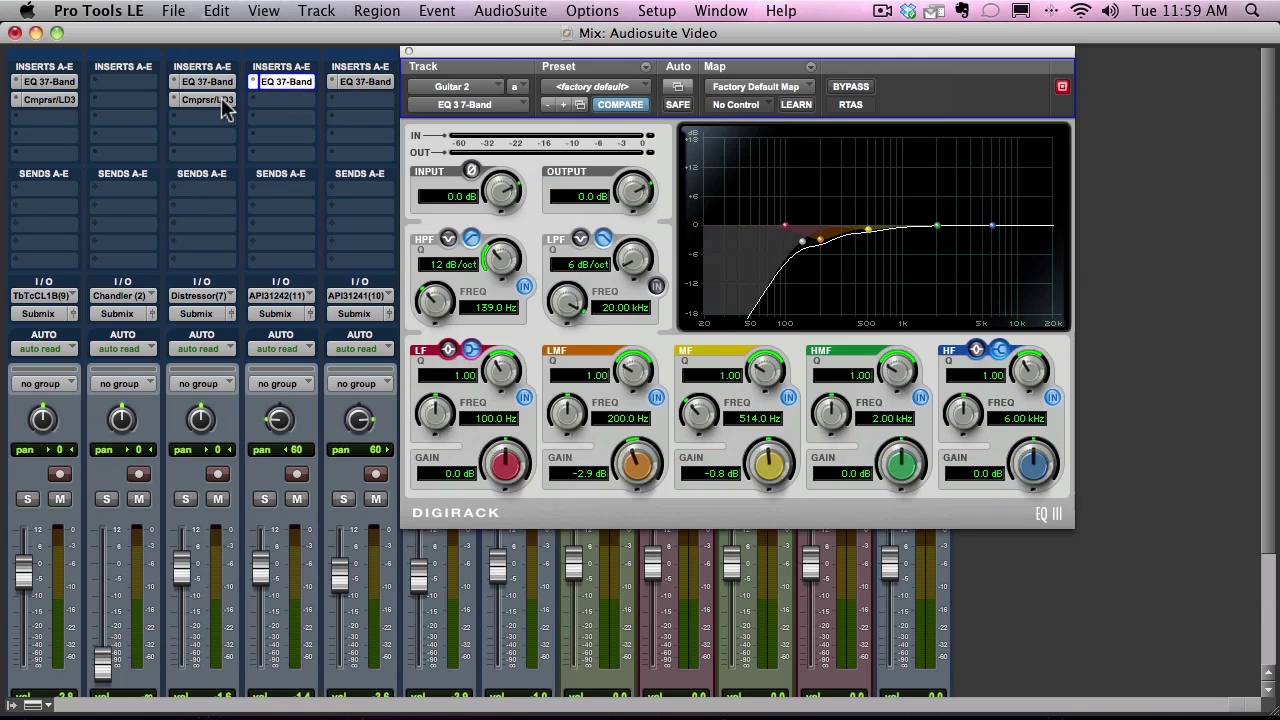
pyautogui.click(207, 99)
pyautogui.click(408, 52)
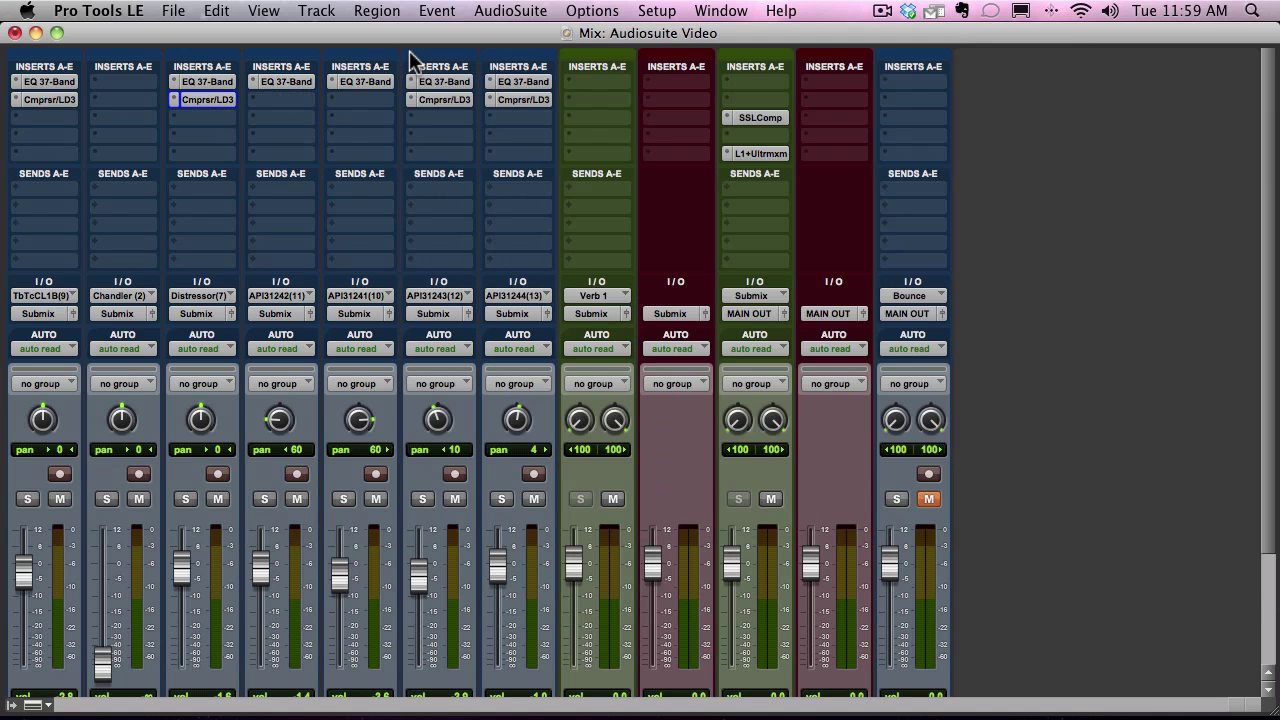
# In the Edit window, make all tracks taller and return the playhead to the session start
pyautogui.press('super+equal')
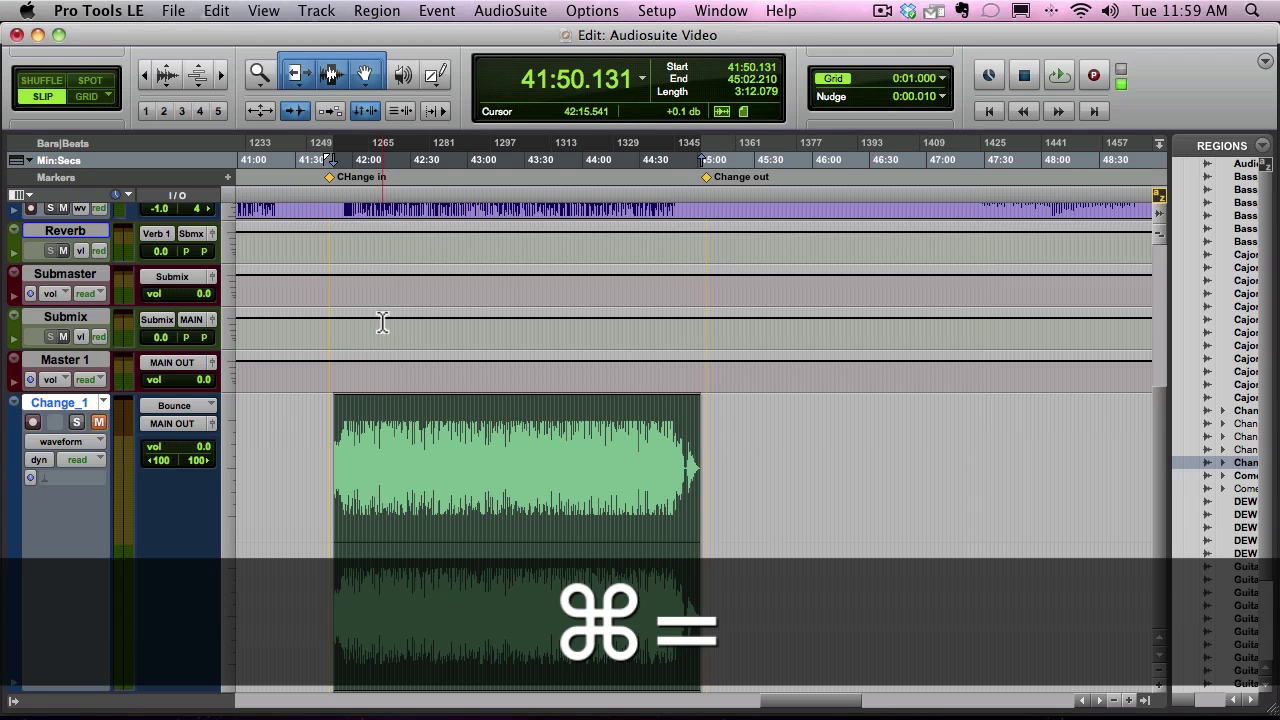
pyautogui.scroll(5, 380, 320)
pyautogui.click(443, 220)
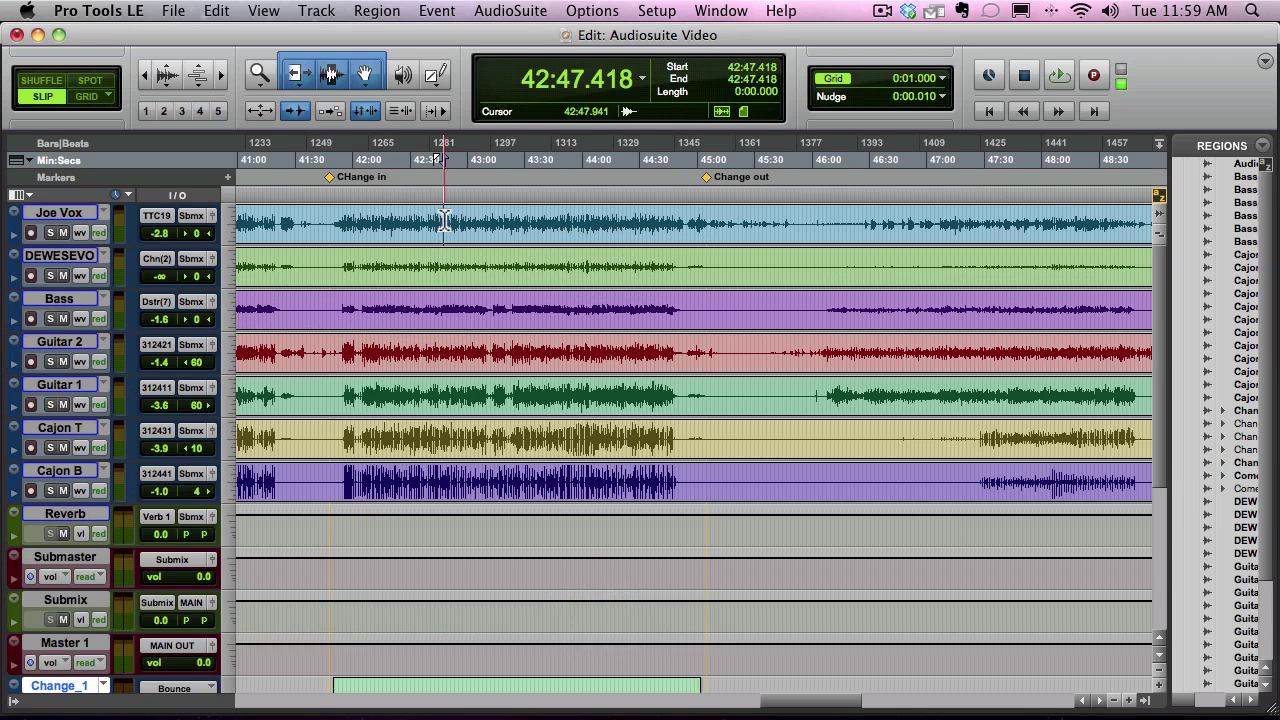
pyautogui.hotkey('ctrl', 'alt', 'Up')
pyautogui.hotkey('ctrl', 'alt', 'Up')
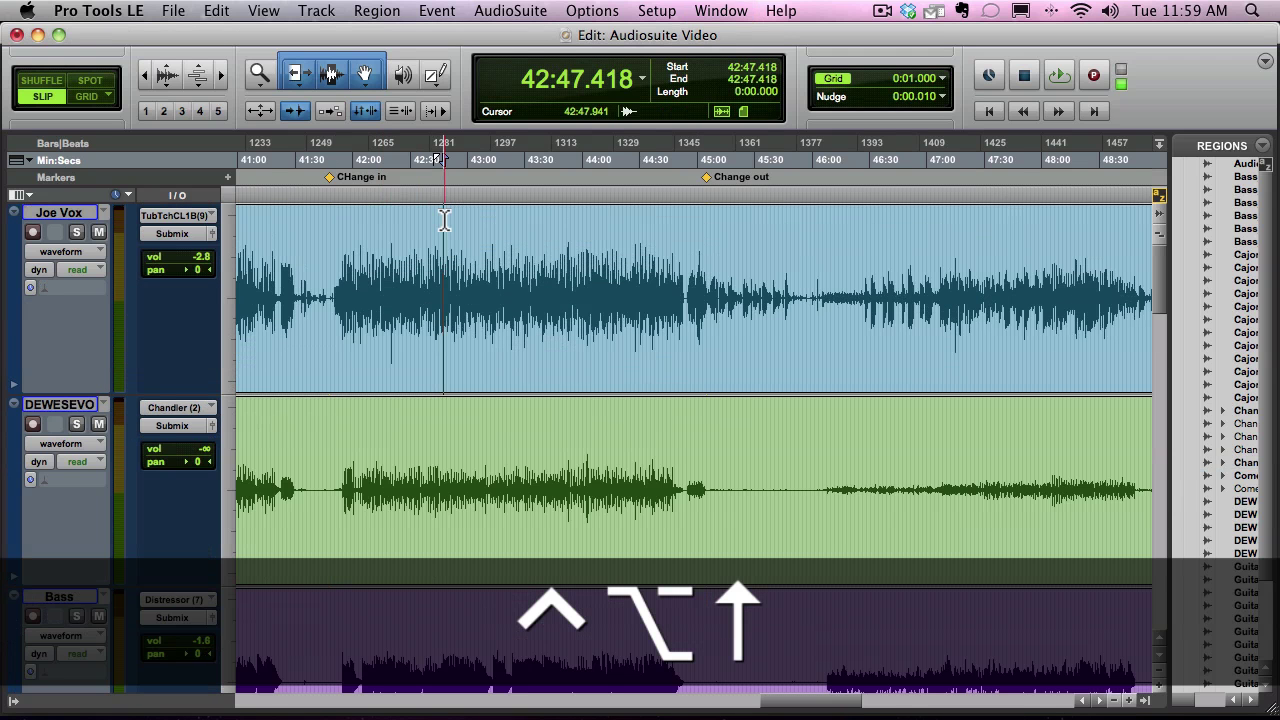
pyautogui.press('Return')
# Zoom the timeline out and briefly play and stop the session
pyautogui.press('super+bracketleft')
pyautogui.press('super+bracketleft')
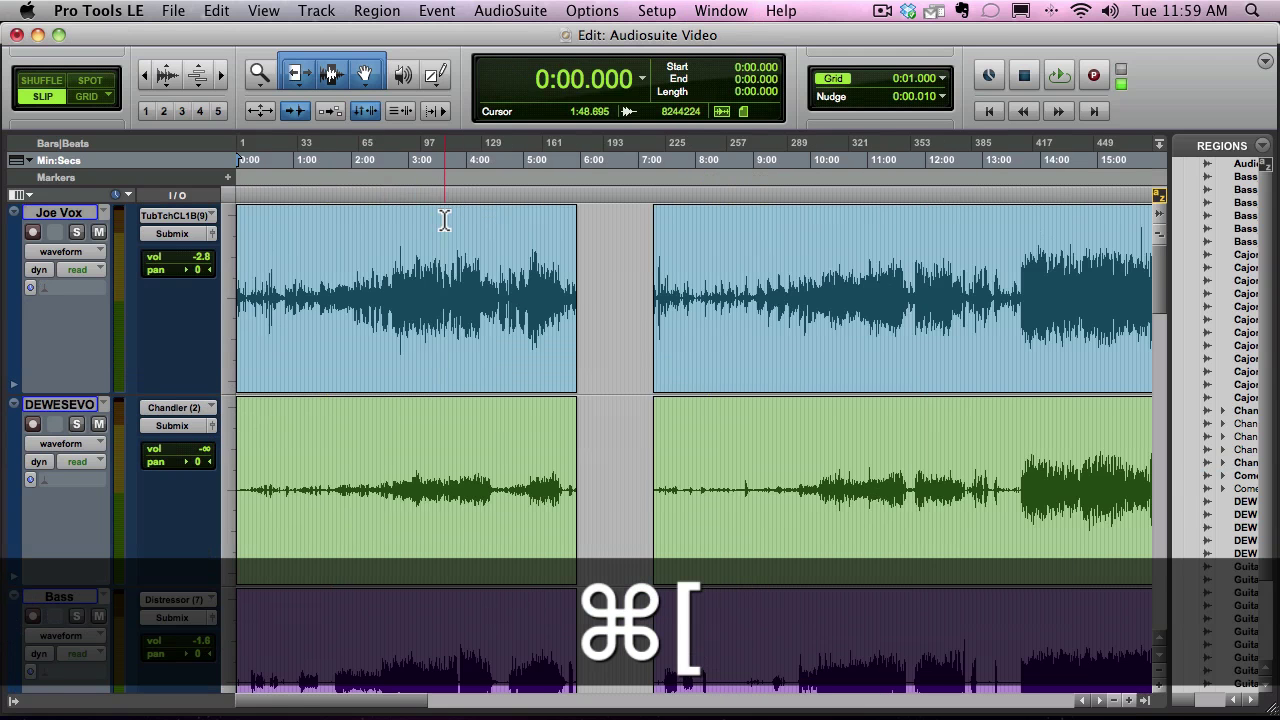
pyautogui.press('space')
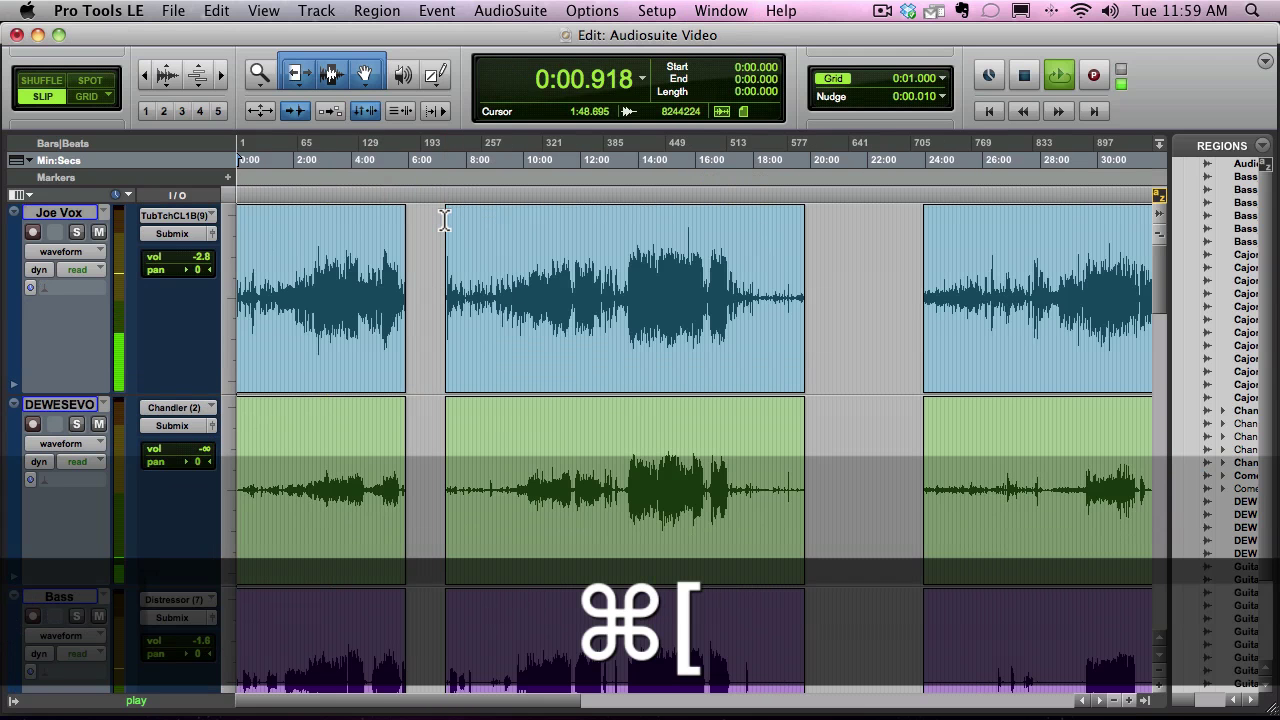
pyautogui.press('space')
# Place the edit point at 12:05.336 in Joe Vox and save the session
pyautogui.scroll(-3, 470, 222)
pyautogui.click(523, 262)
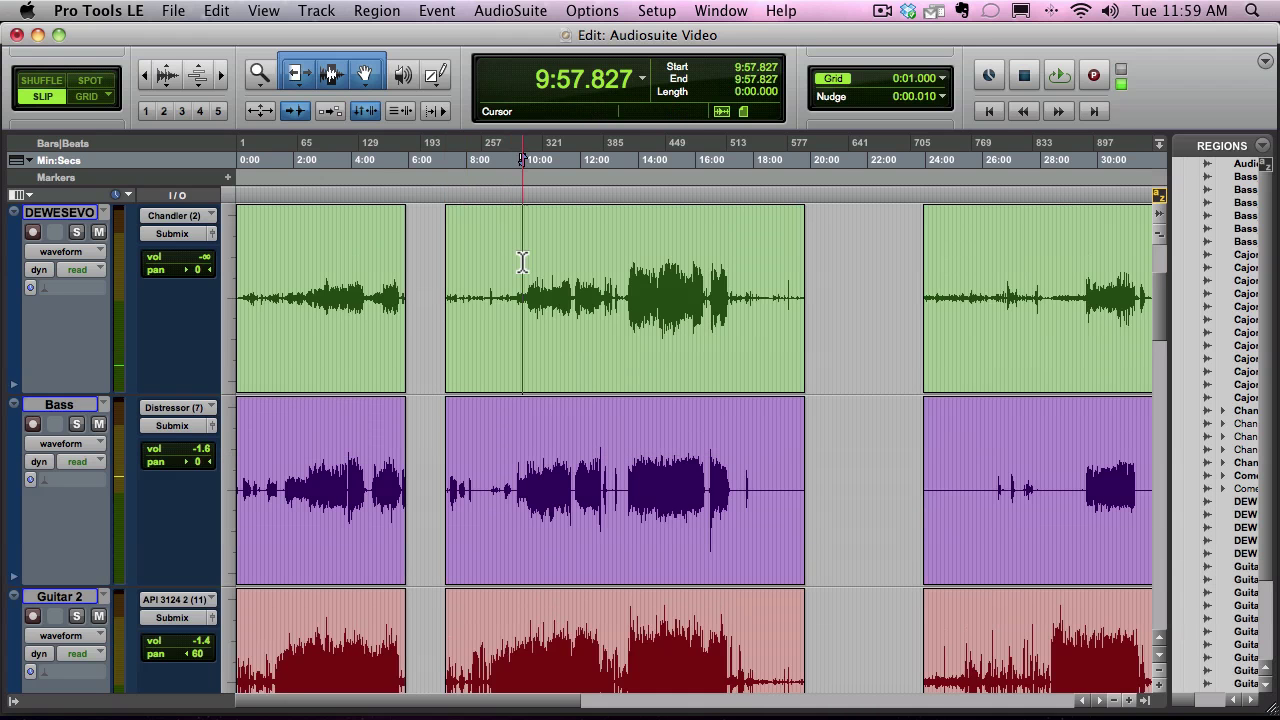
pyautogui.scroll(3, 530, 262)
pyautogui.click(584, 263)
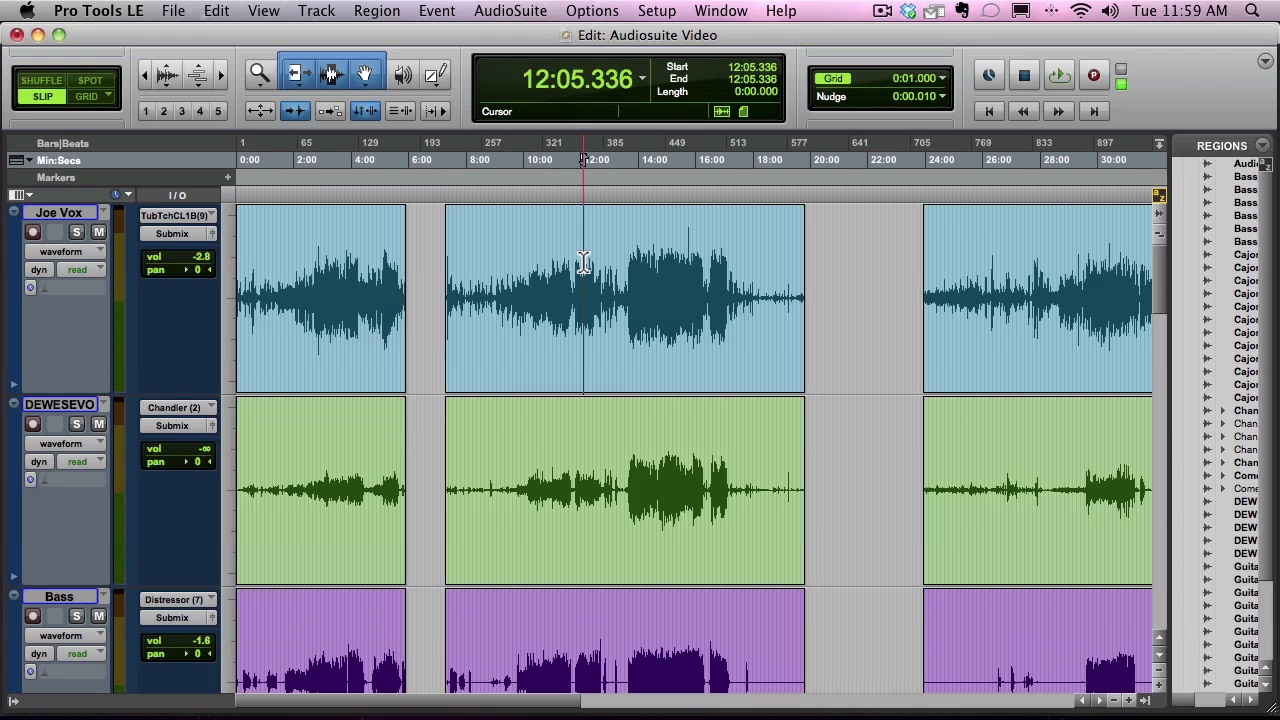
pyautogui.press('super+s')
# Make all tracks shorter and zoom the timeline further out in the Edit window
pyautogui.press('super+equal')
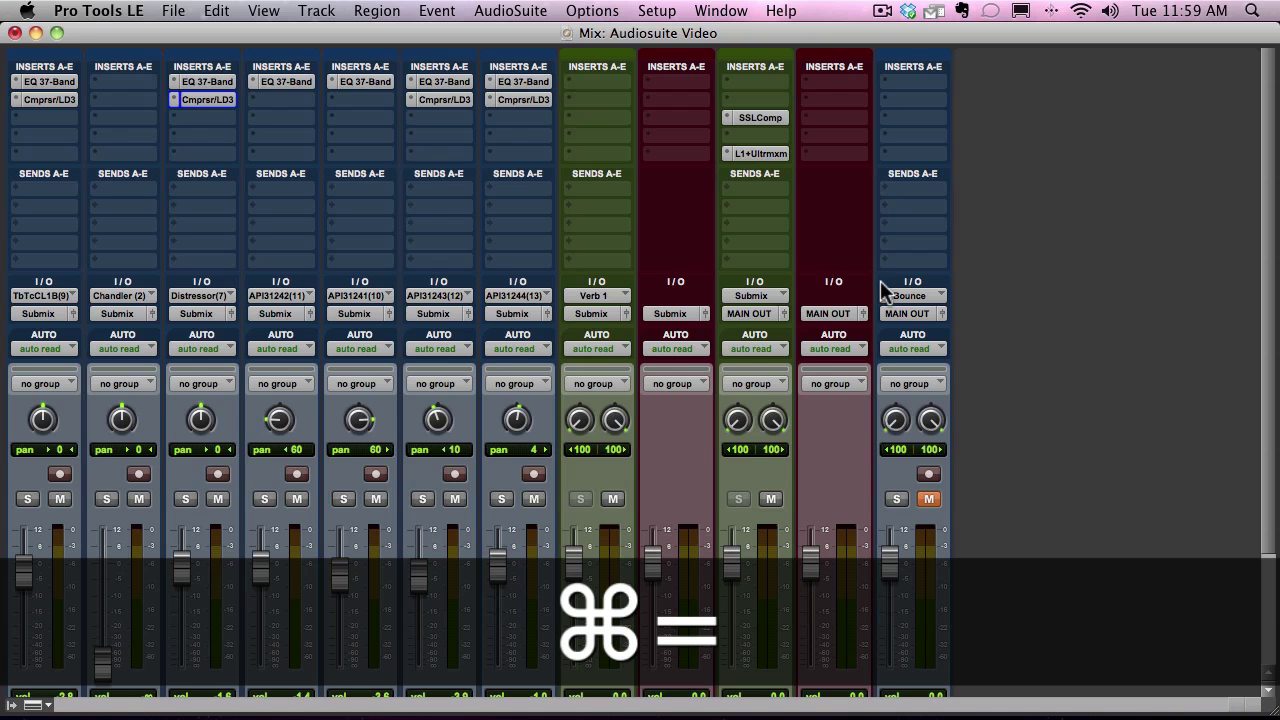
pyautogui.scroll(-5, 890, 288)
pyautogui.scroll(5, 906, 282)
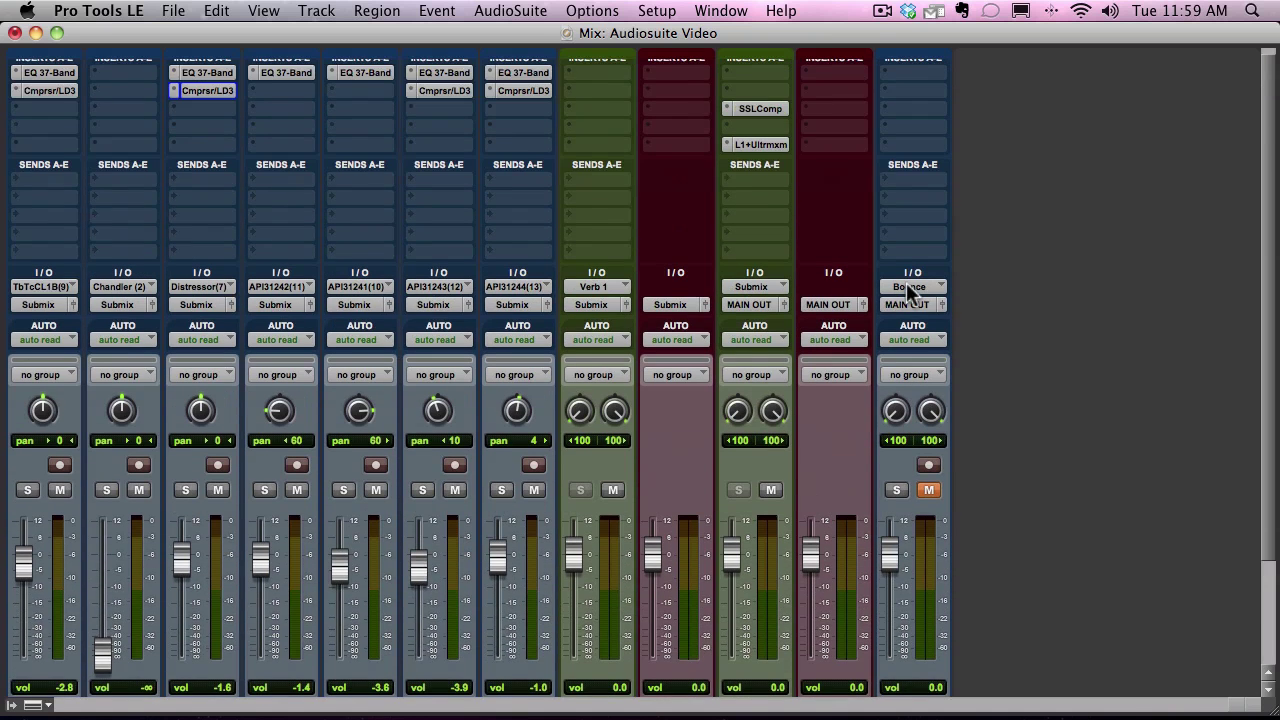
pyautogui.press('super+equal')
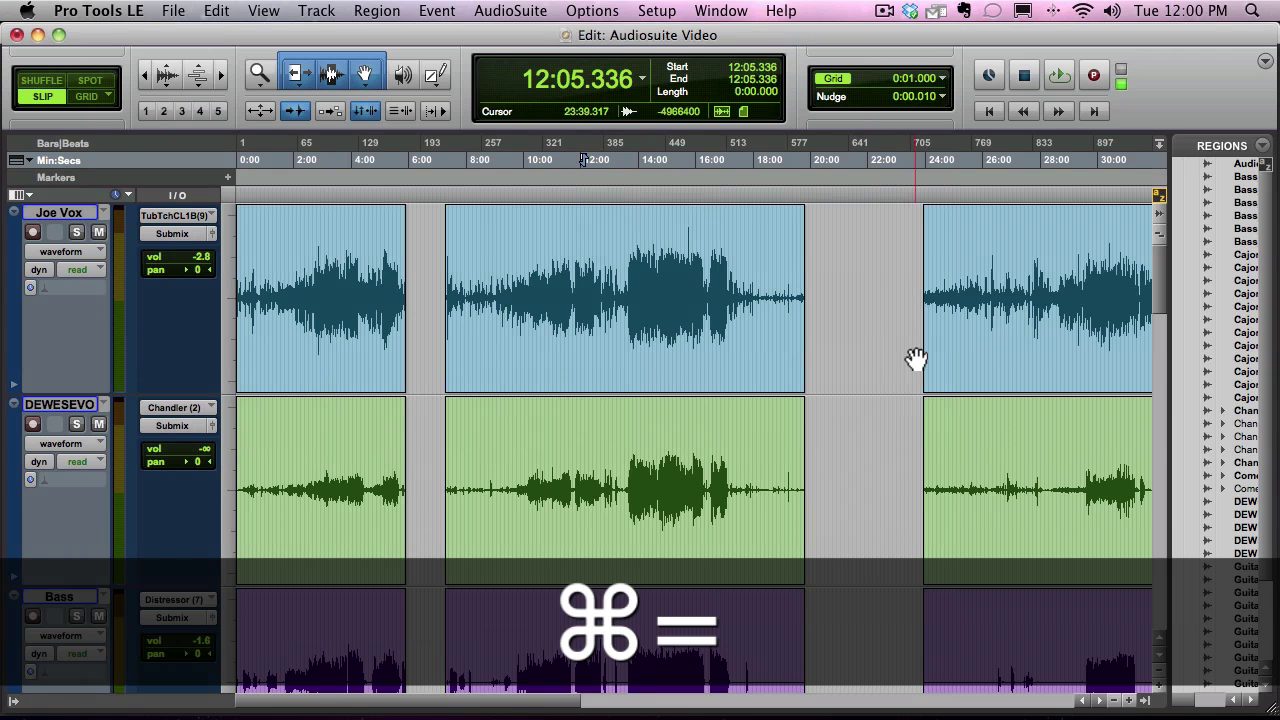
pyautogui.hotkey('ctrl', 'alt', 'Down')
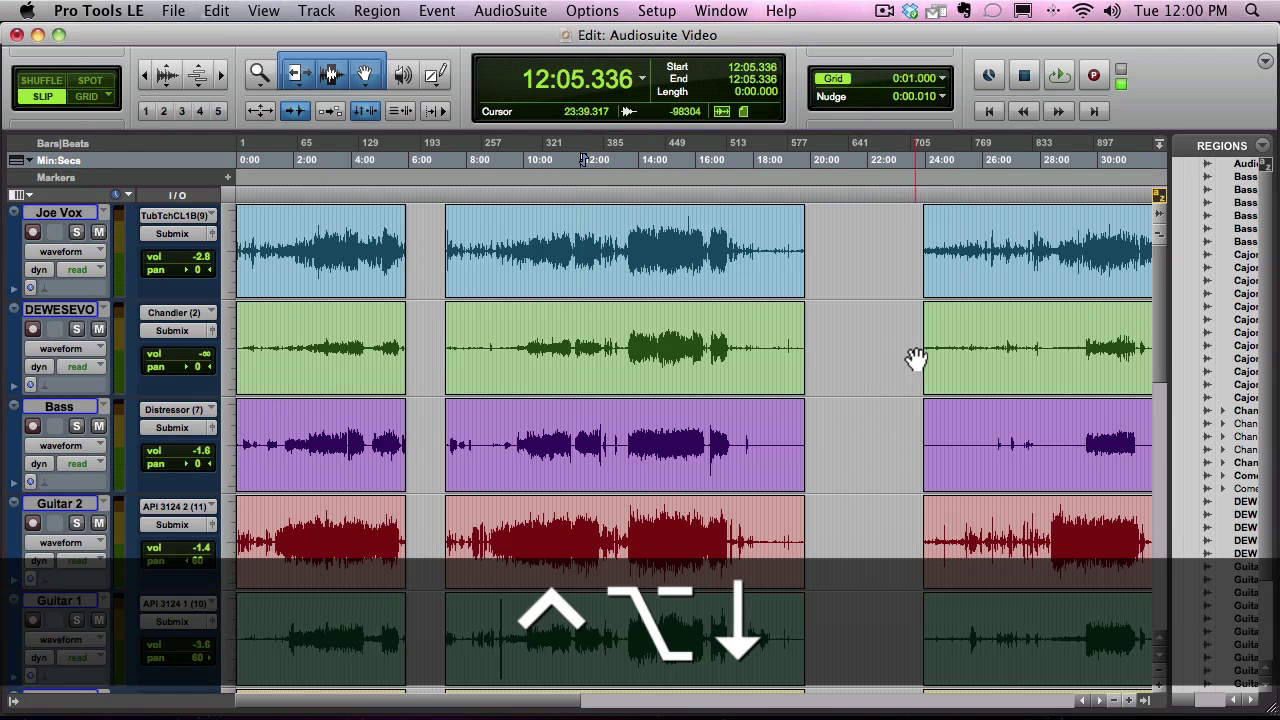
pyautogui.press('super+bracketleft')
pyautogui.press('super+bracketleft')
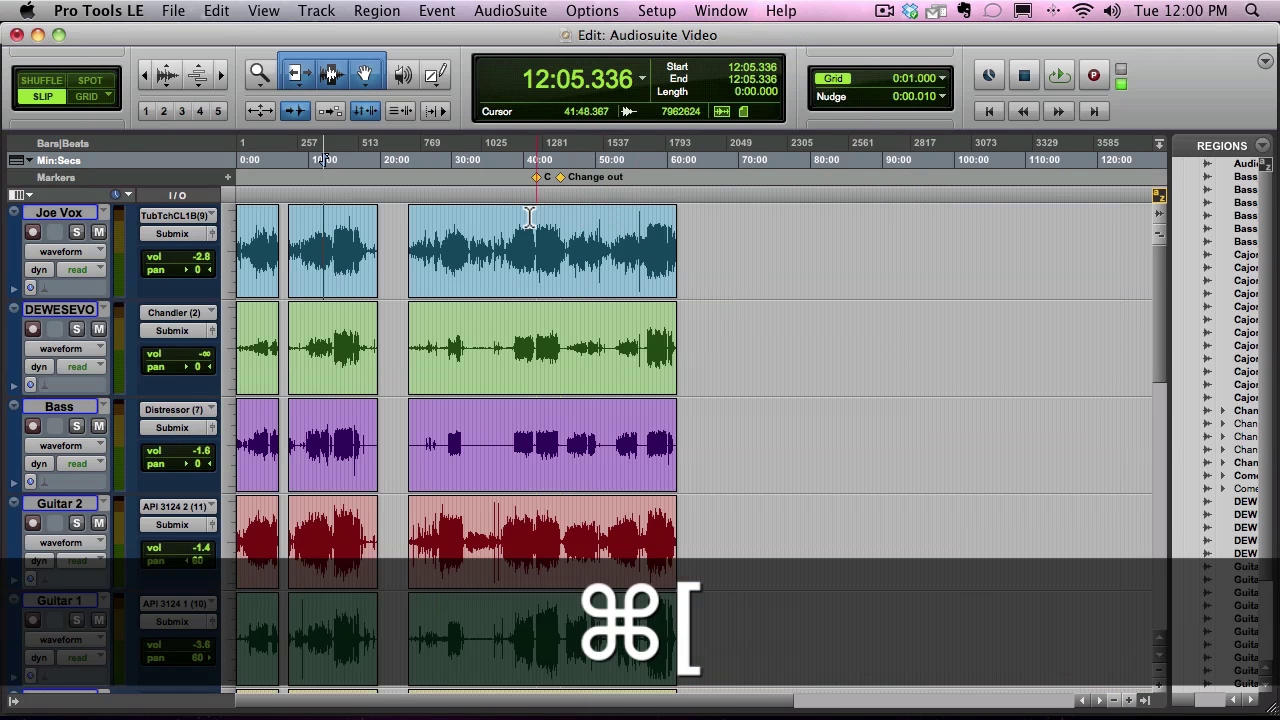
# Start playback from 33:51.777, then return to the Mix window
pyautogui.click(495, 228)
pyautogui.click(485, 245)
pyautogui.click(481, 232)
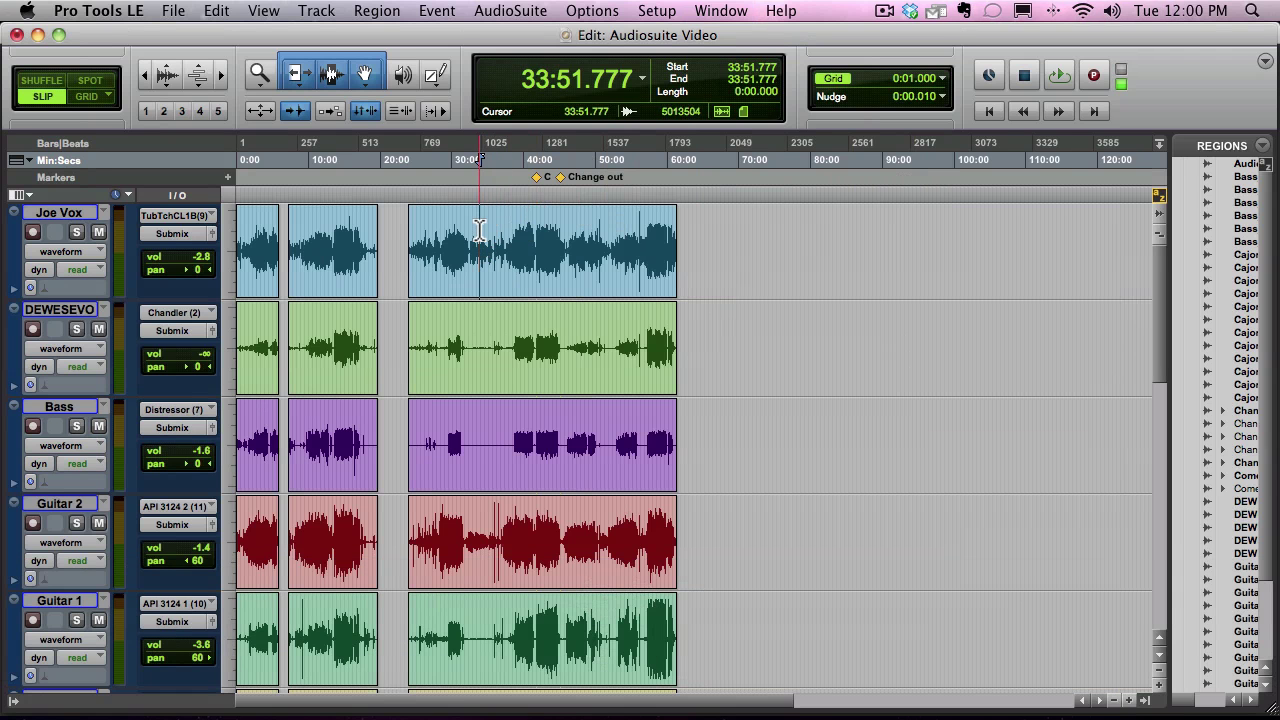
pyautogui.press('space')
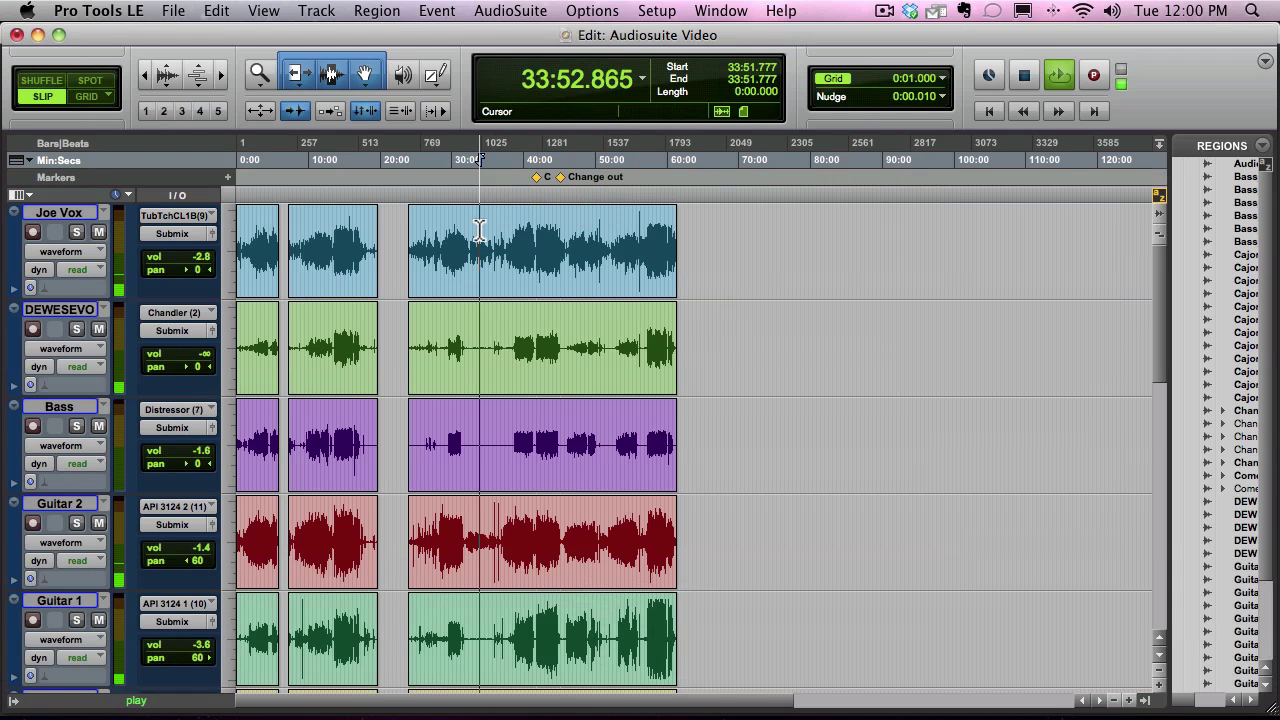
pyautogui.press('super+equal')
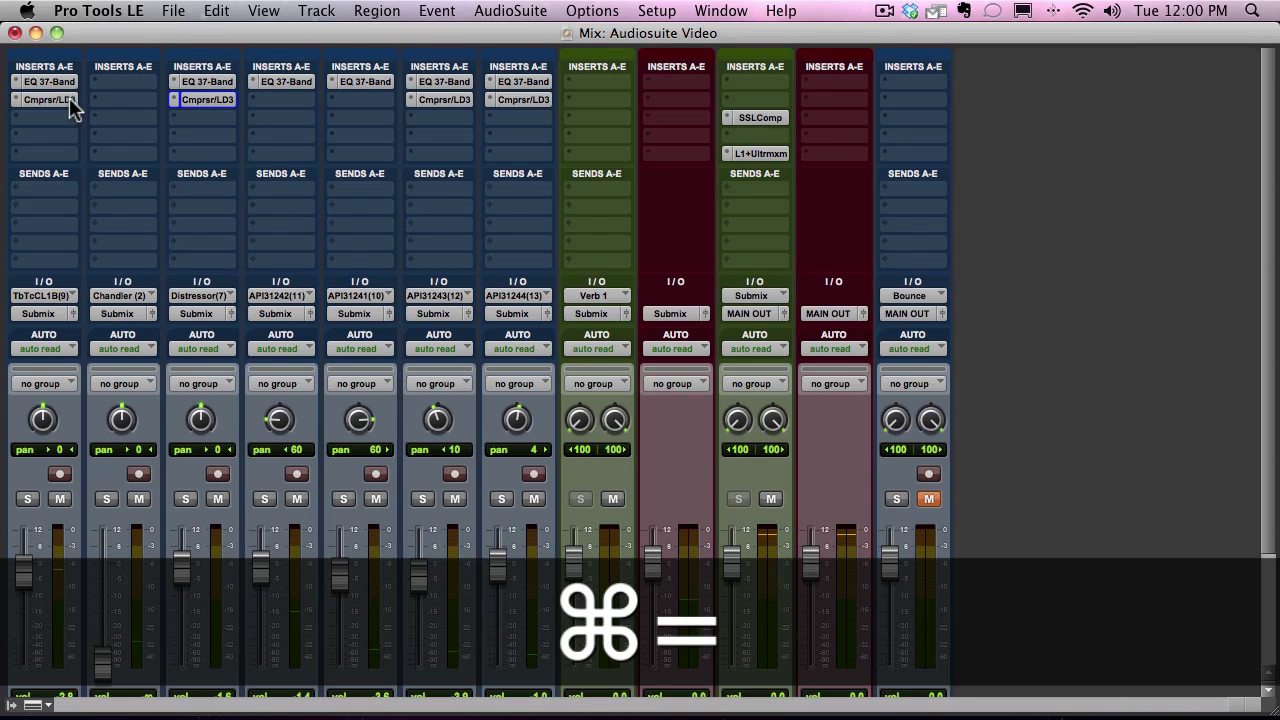
# Check the Guitar 2 EQ, then select Joe Vox and inspect its EQ and compressor
pyautogui.click(290, 81)
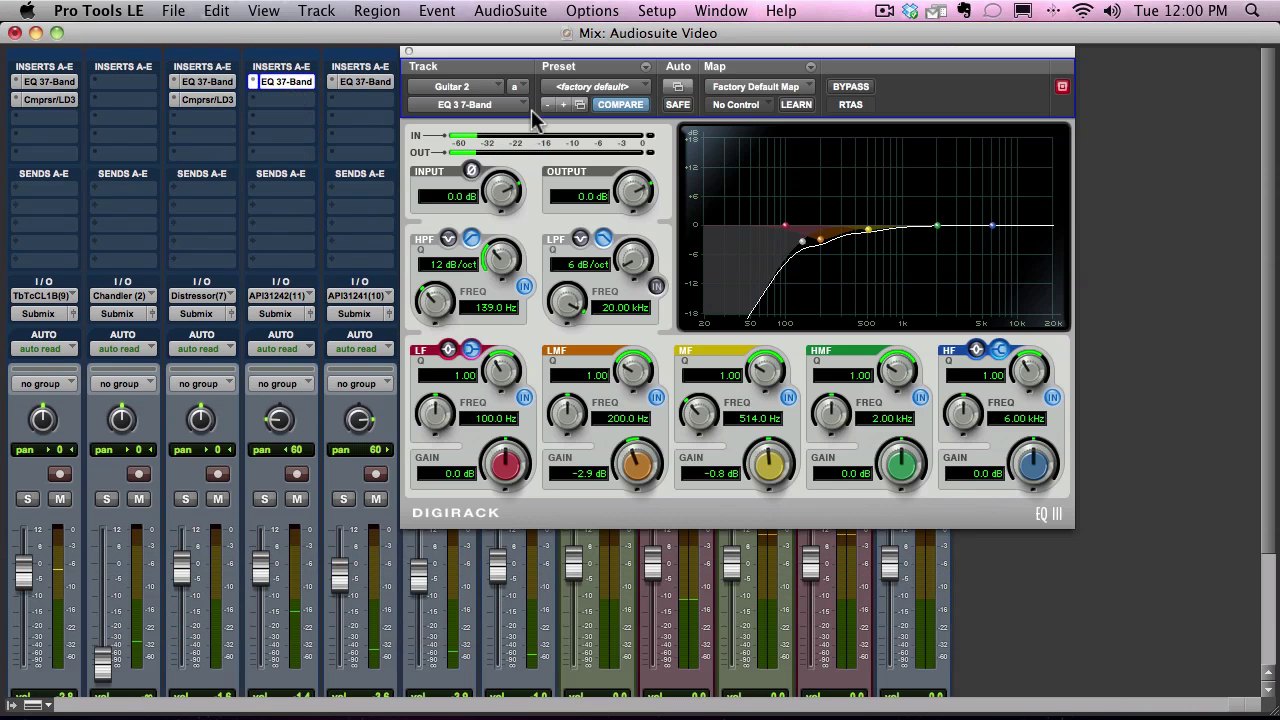
pyautogui.click(408, 50)
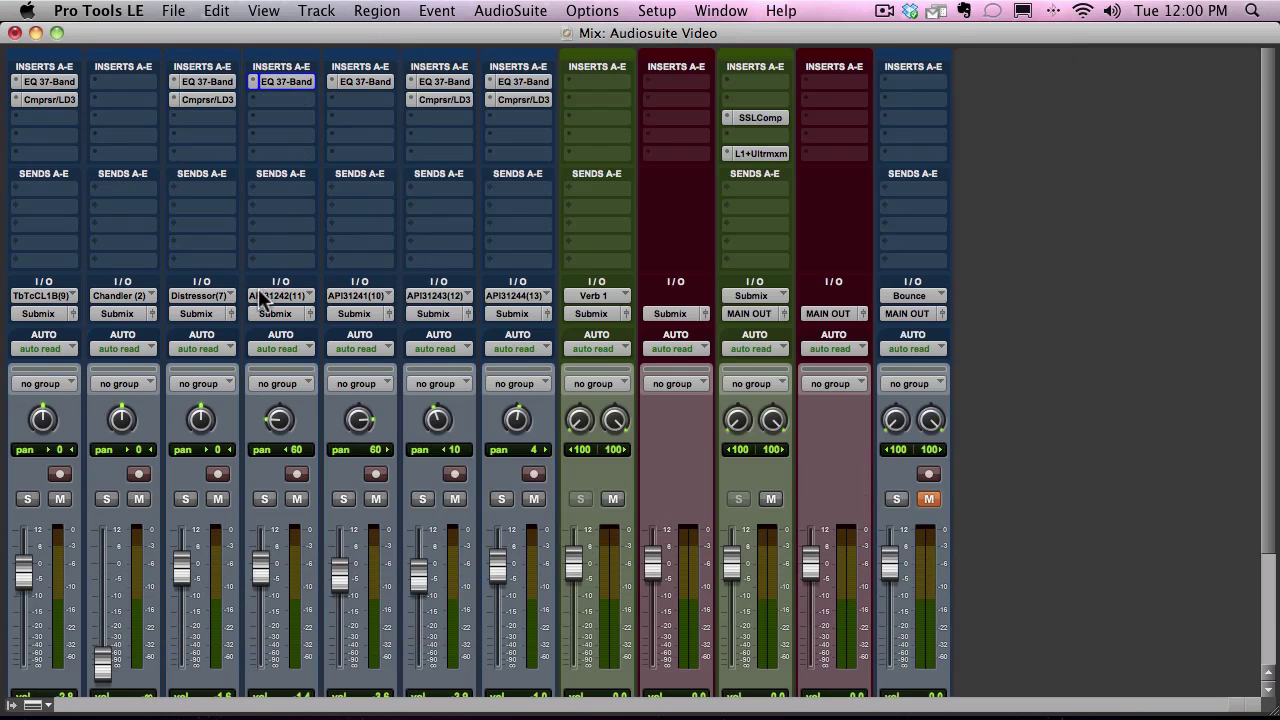
pyautogui.scroll(-3, 258, 295)
pyautogui.click(45, 595)
pyautogui.scroll(3, 46, 560)
pyautogui.click(62, 81)
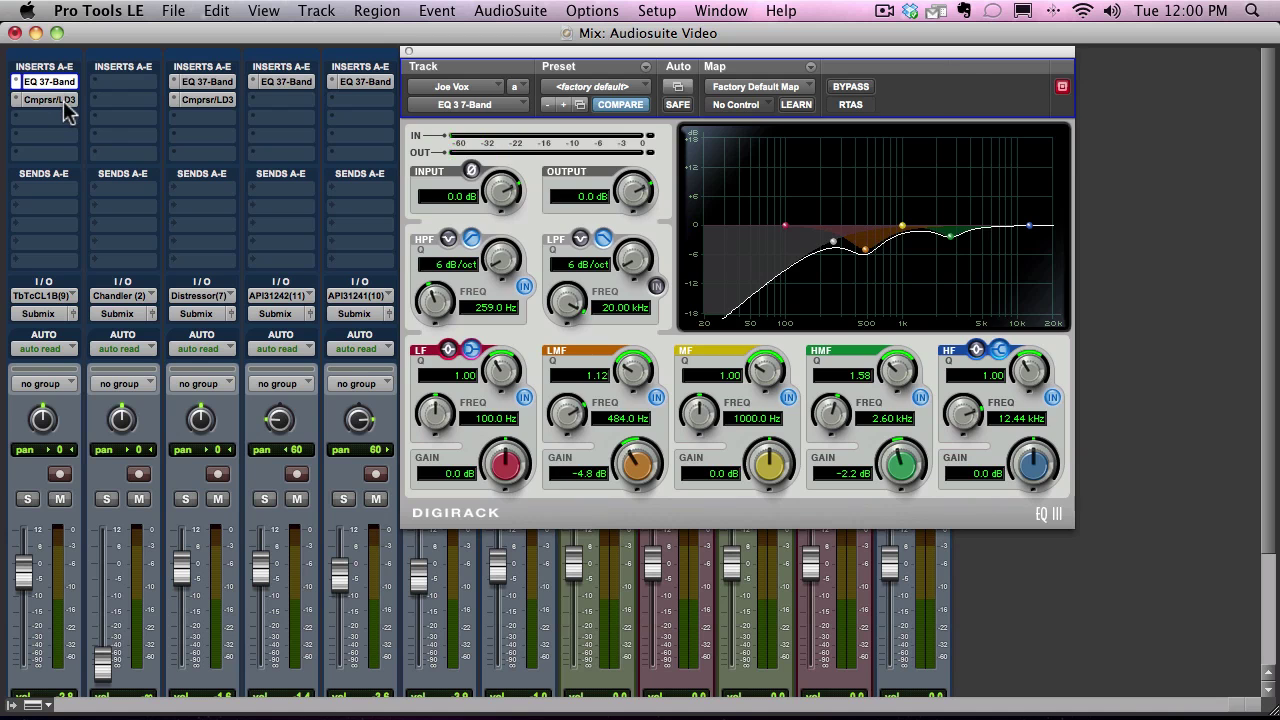
pyautogui.click(63, 100)
pyautogui.click(408, 50)
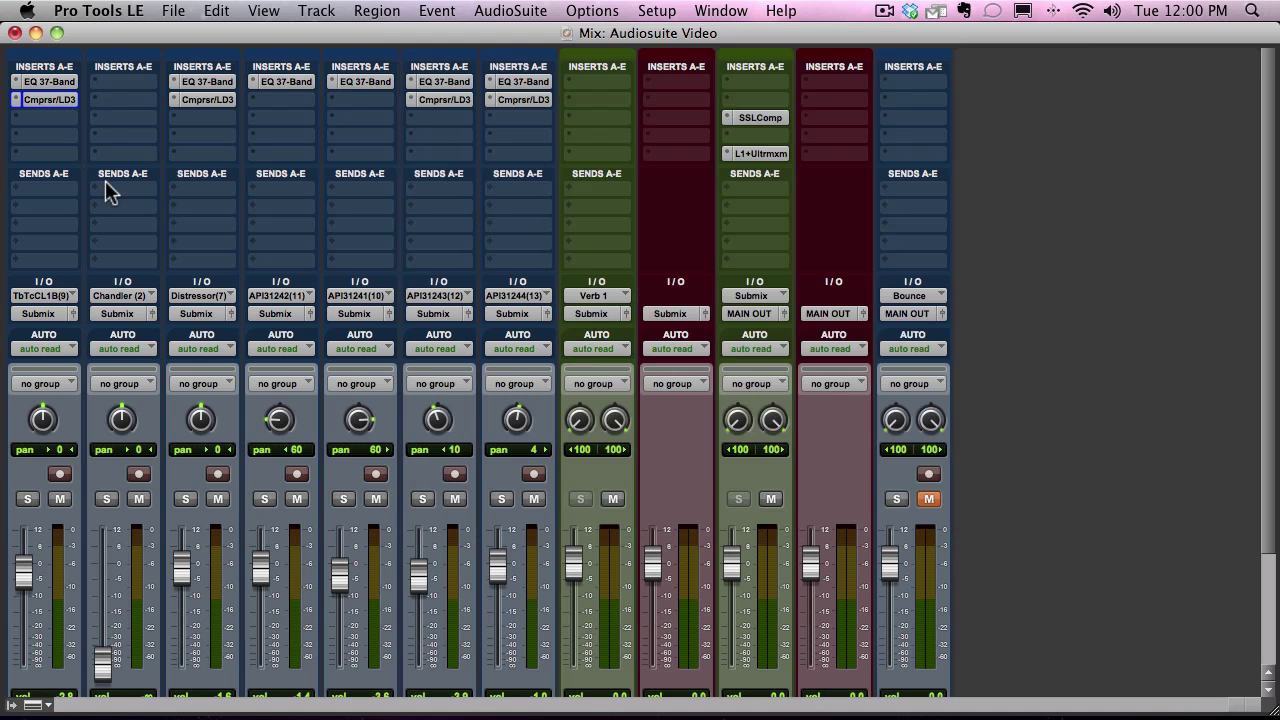
# Back in the mixer, reopen and close the Joe Vox EQ 37-Band and Cmprsr/LD3 plug-ins
pyautogui.press('super+equal')
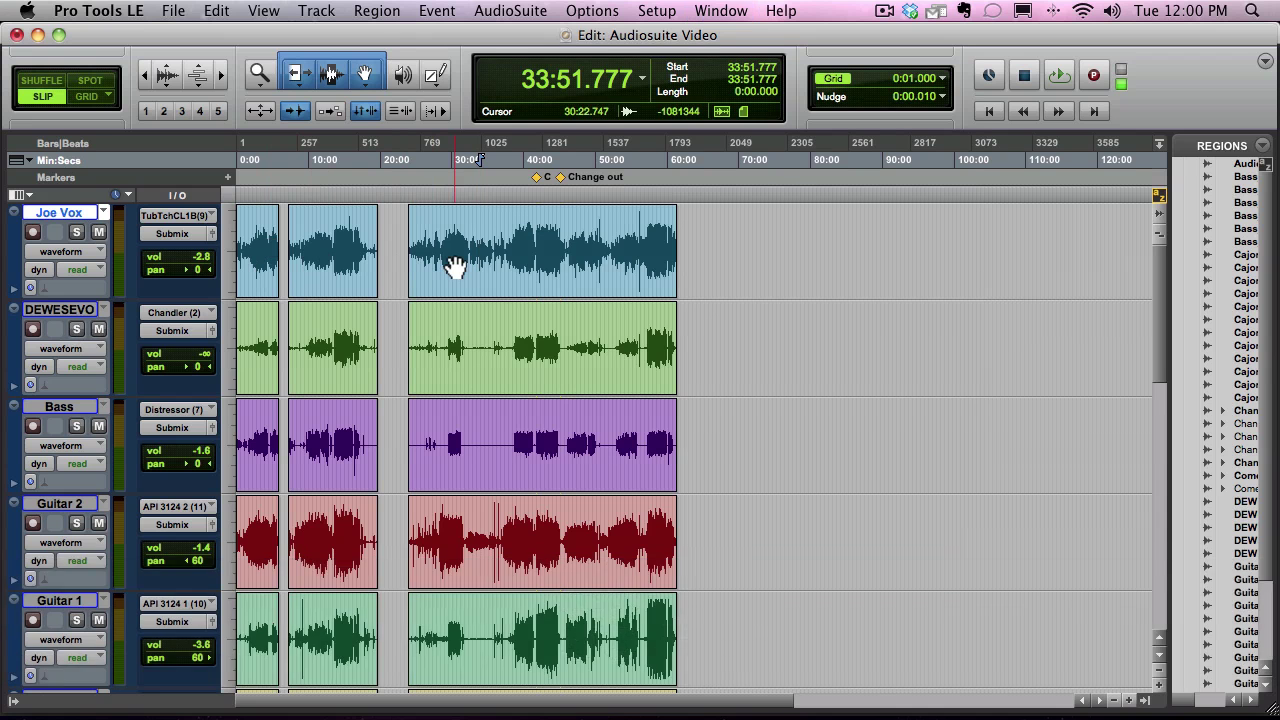
pyautogui.press('super+equal')
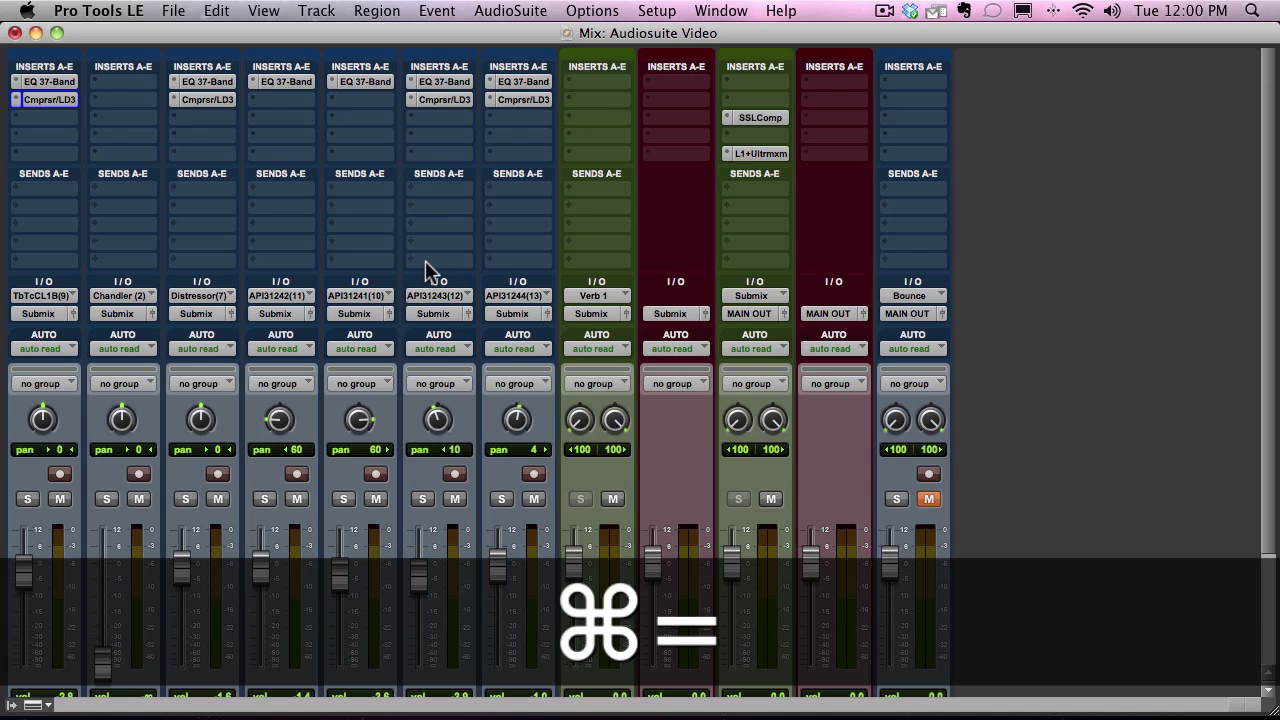
pyautogui.click(50, 83)
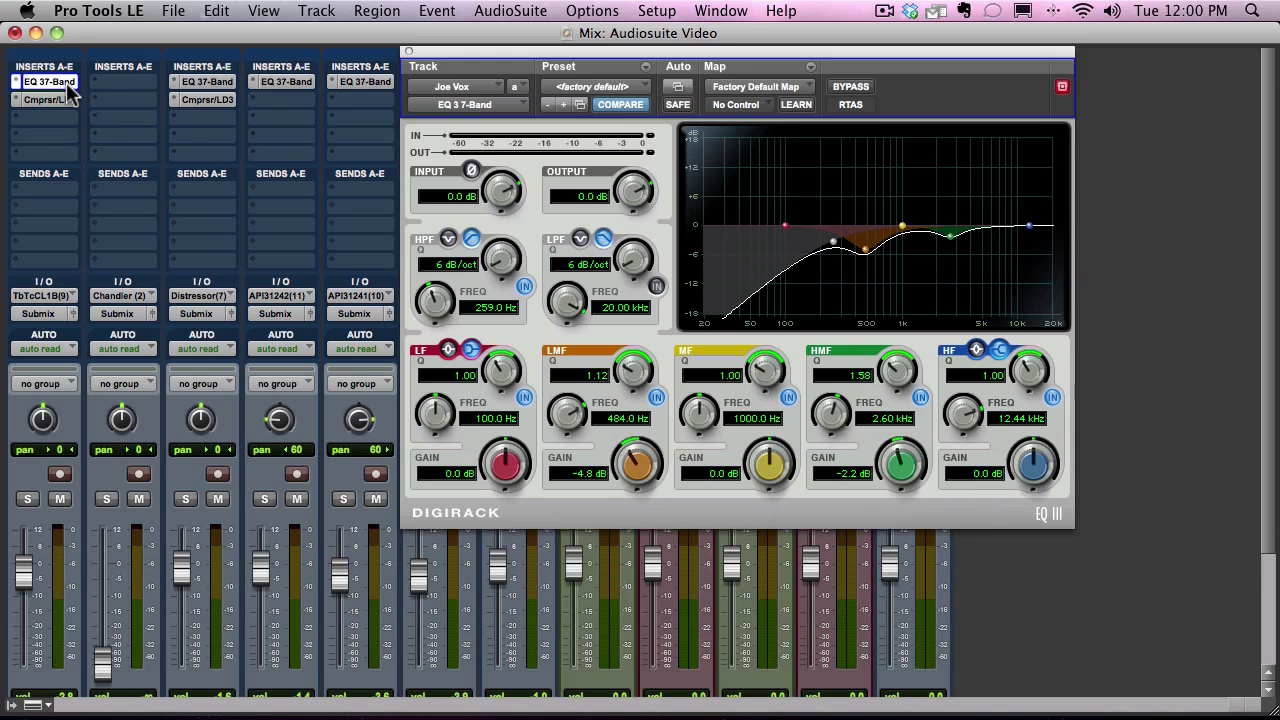
pyautogui.click(407, 52)
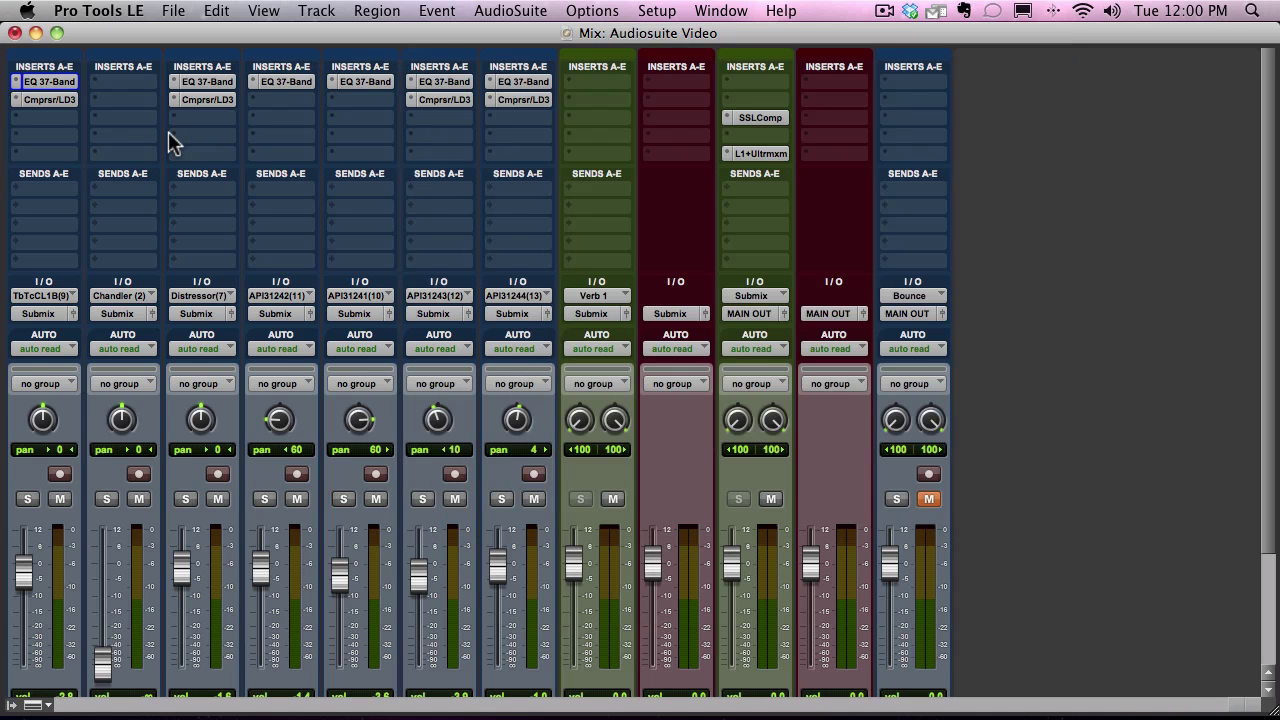
pyautogui.click(55, 100)
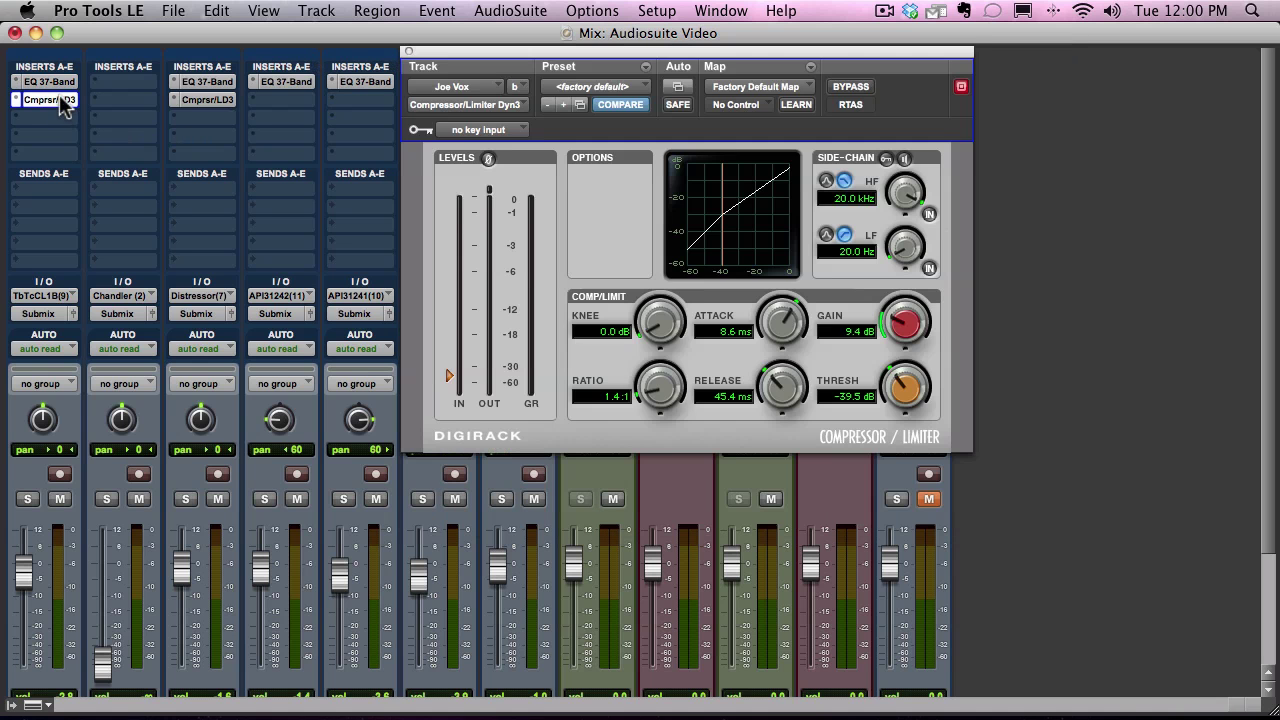
pyautogui.click(408, 52)
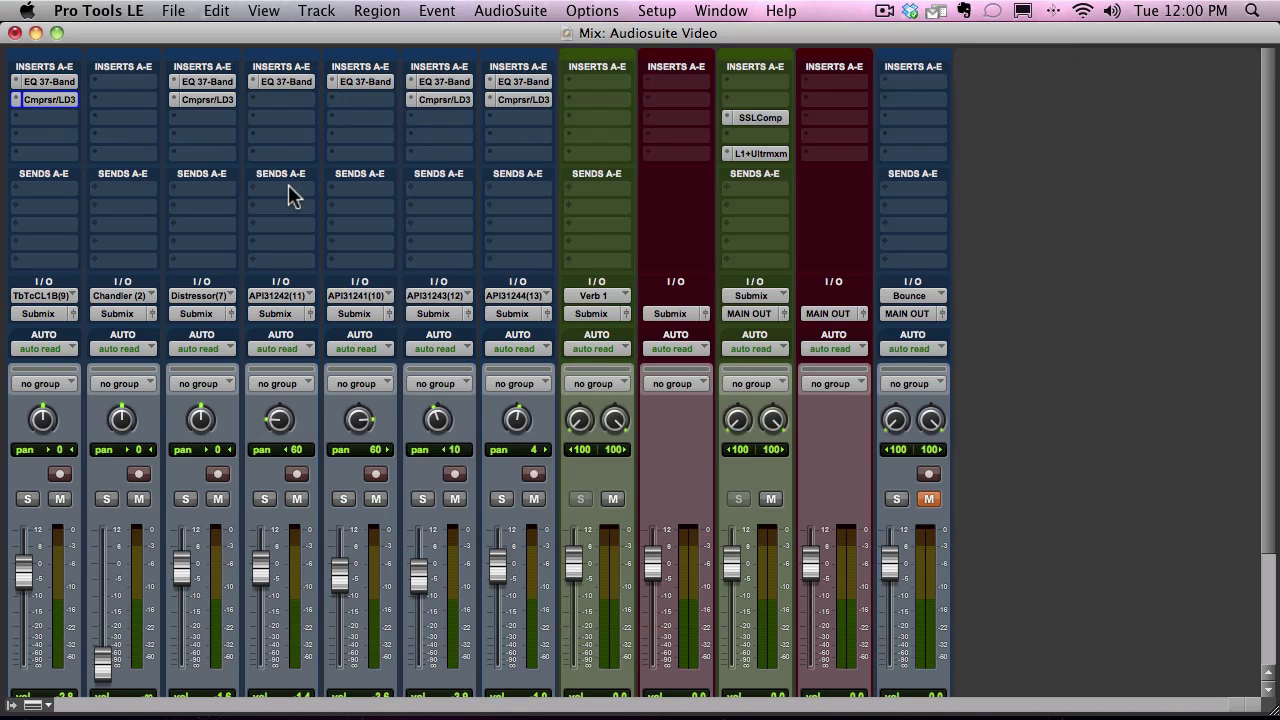
pyautogui.press('super')
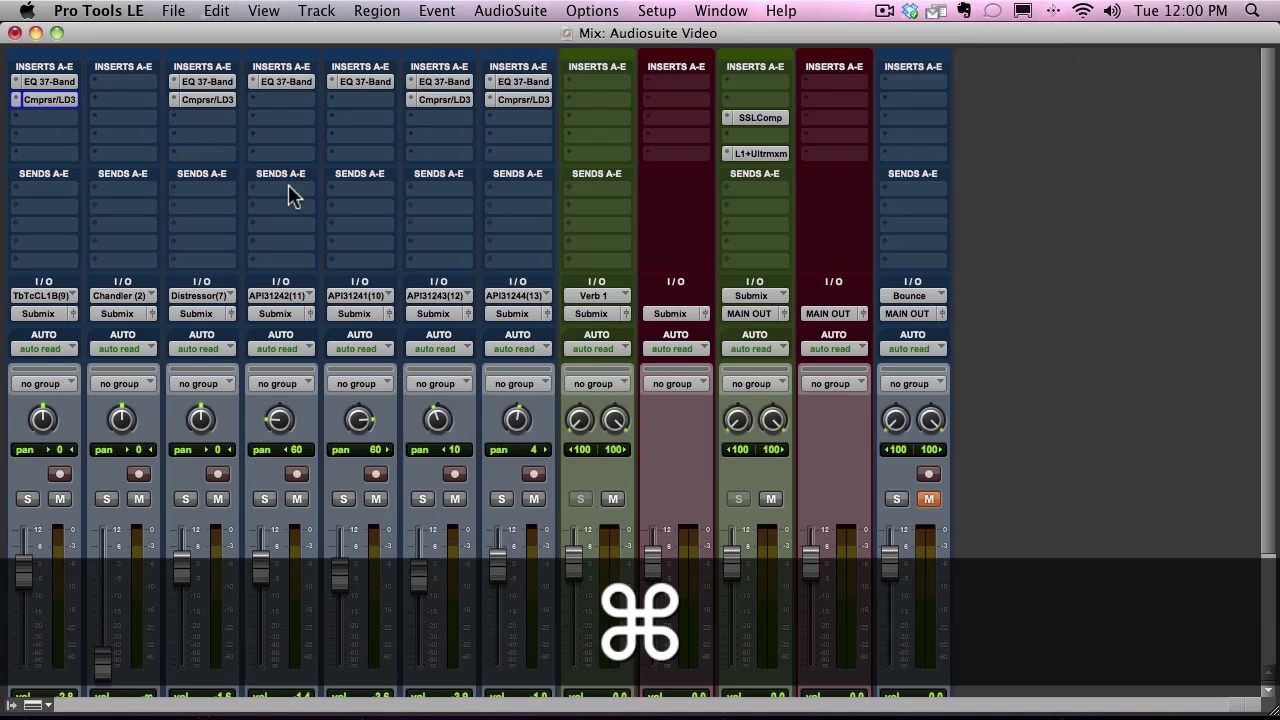
# Place the insertion point at 39:42.949 in Joe Vox, then return to the Mix window
pyautogui.press('super+equal')
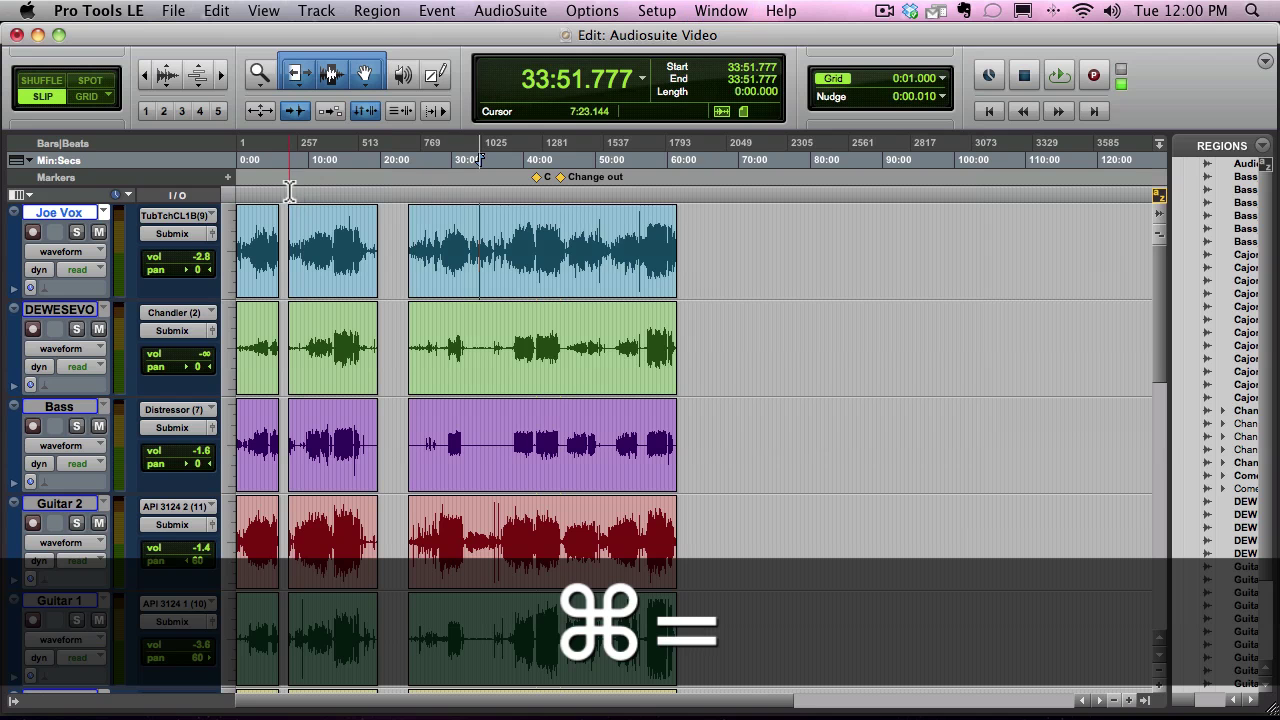
pyautogui.doubleClick(594, 275)
pyautogui.click(585, 253)
pyautogui.click(521, 241)
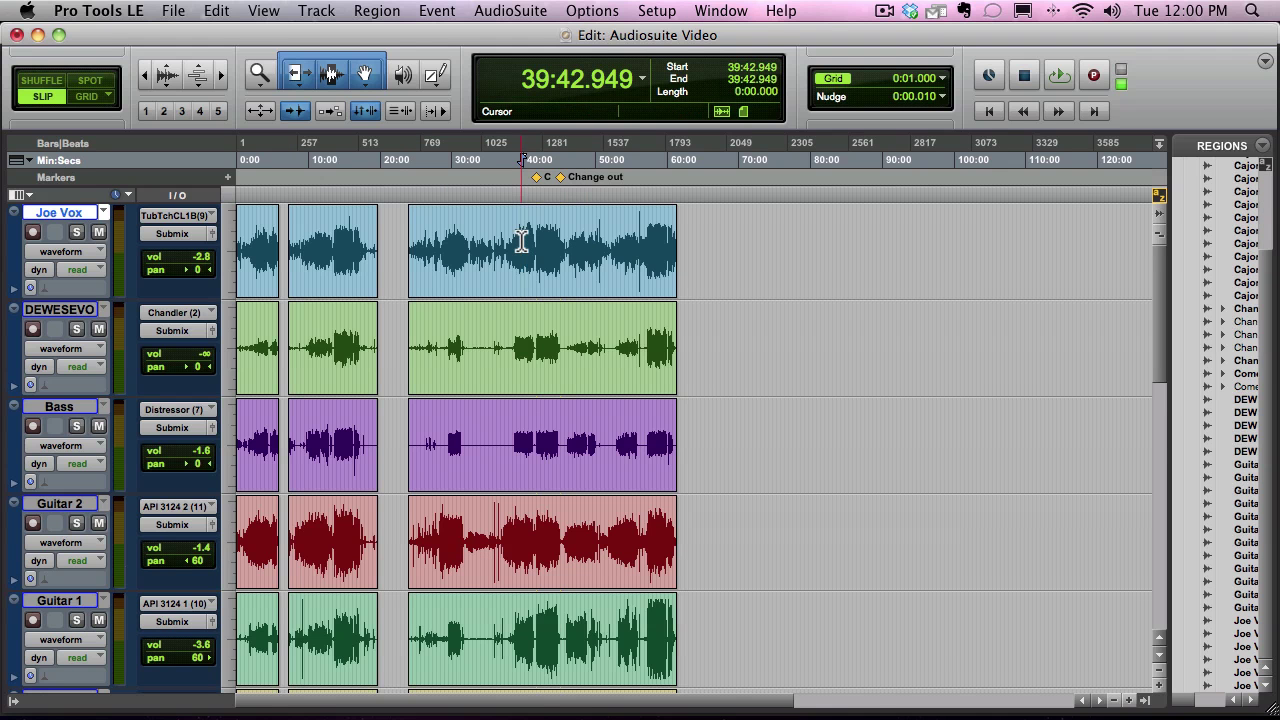
pyautogui.press('super')
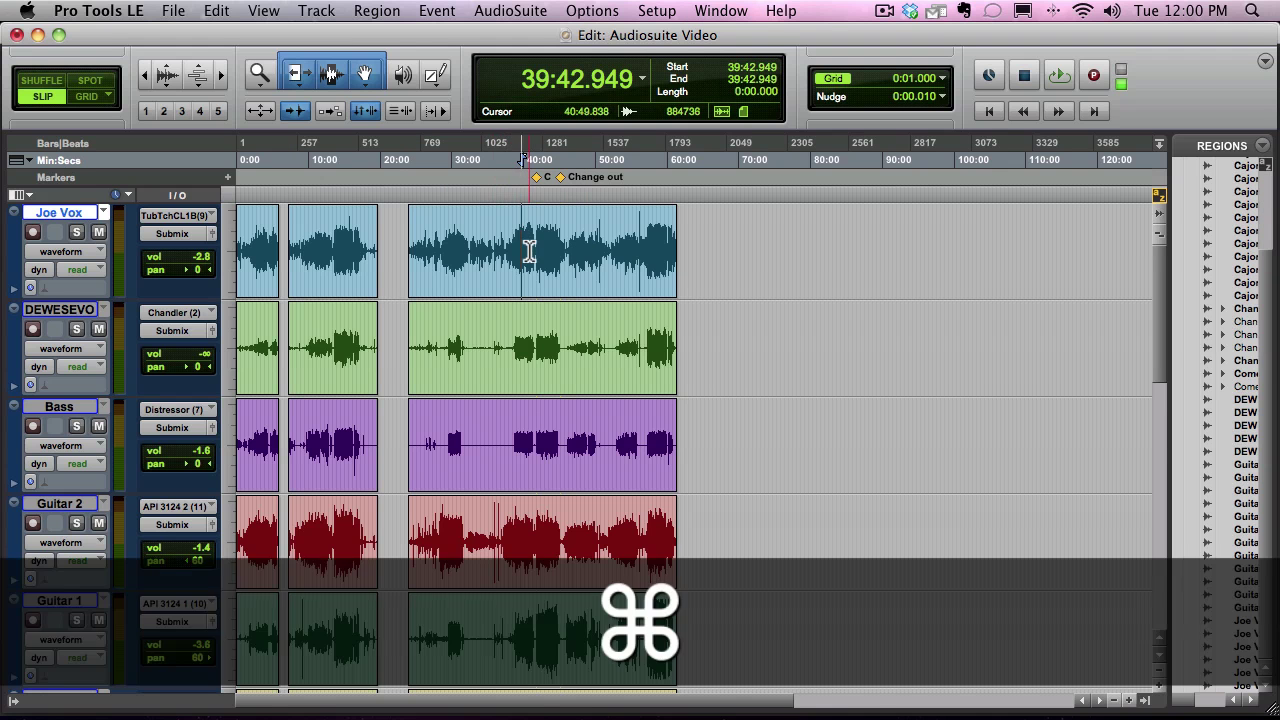
pyautogui.press('super+equal')
# Open the Joe Vox EQ 3 7-Band window, move it lower, then close it
pyautogui.click(60, 82)
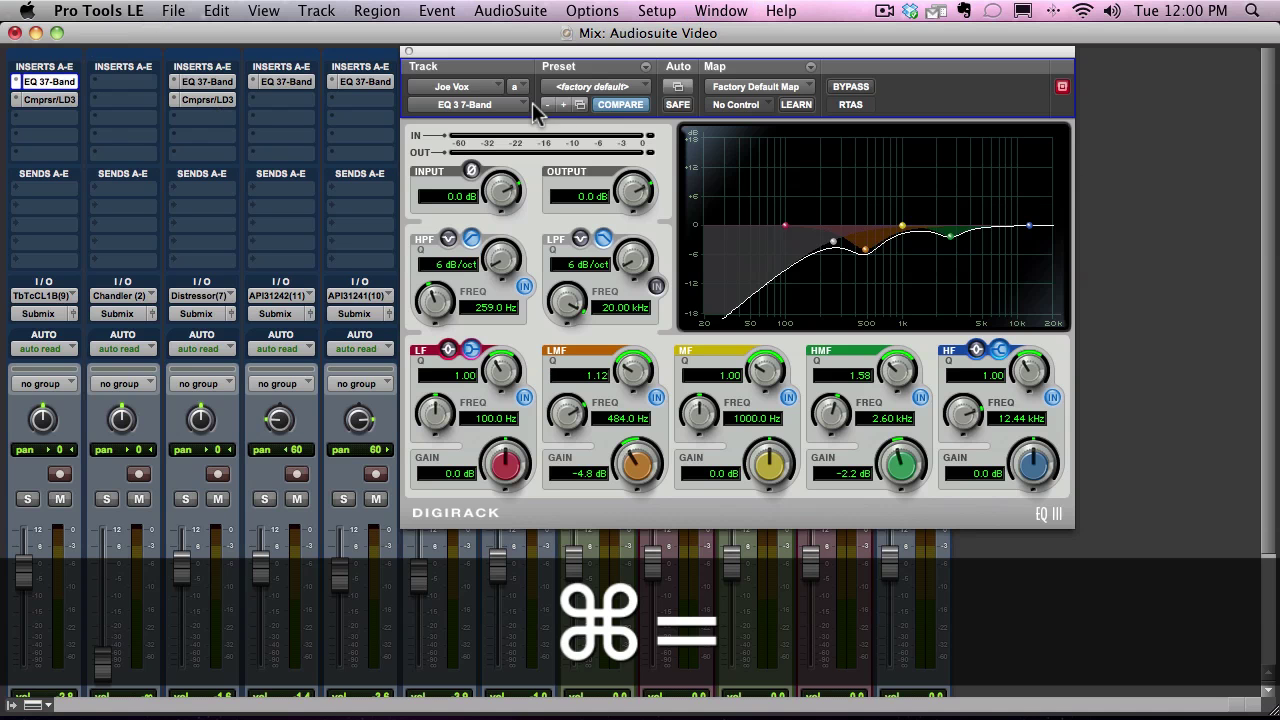
pyautogui.moveTo(590, 52); pyautogui.dragTo(502, 136)
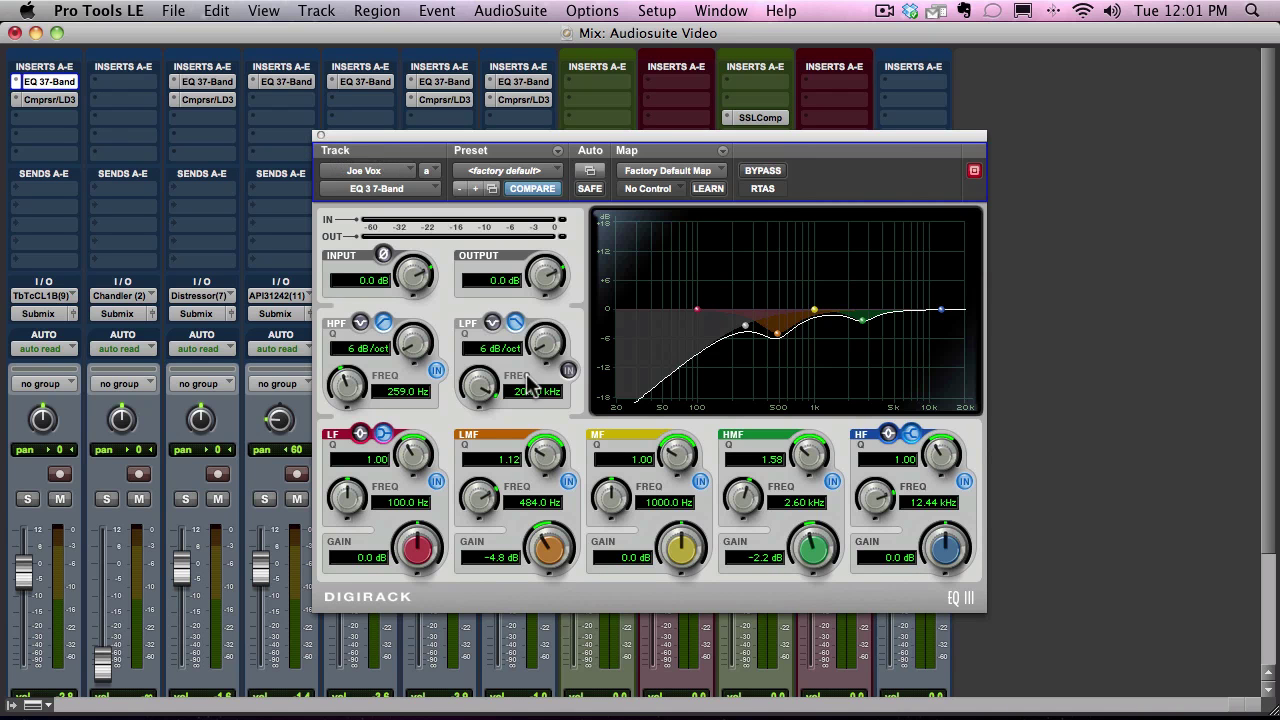
pyautogui.click(319, 136)
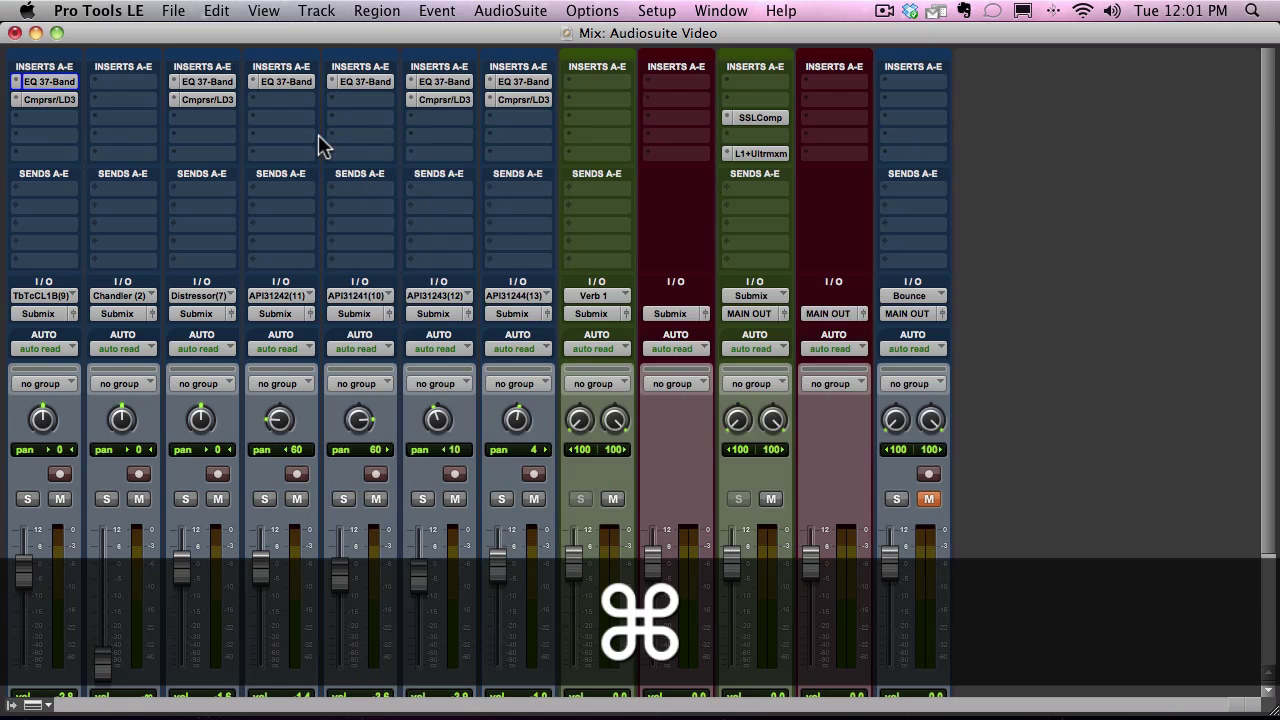
# Show the Inserts A-E column beside the tracks in the Edit window
pyautogui.press('super+equal')
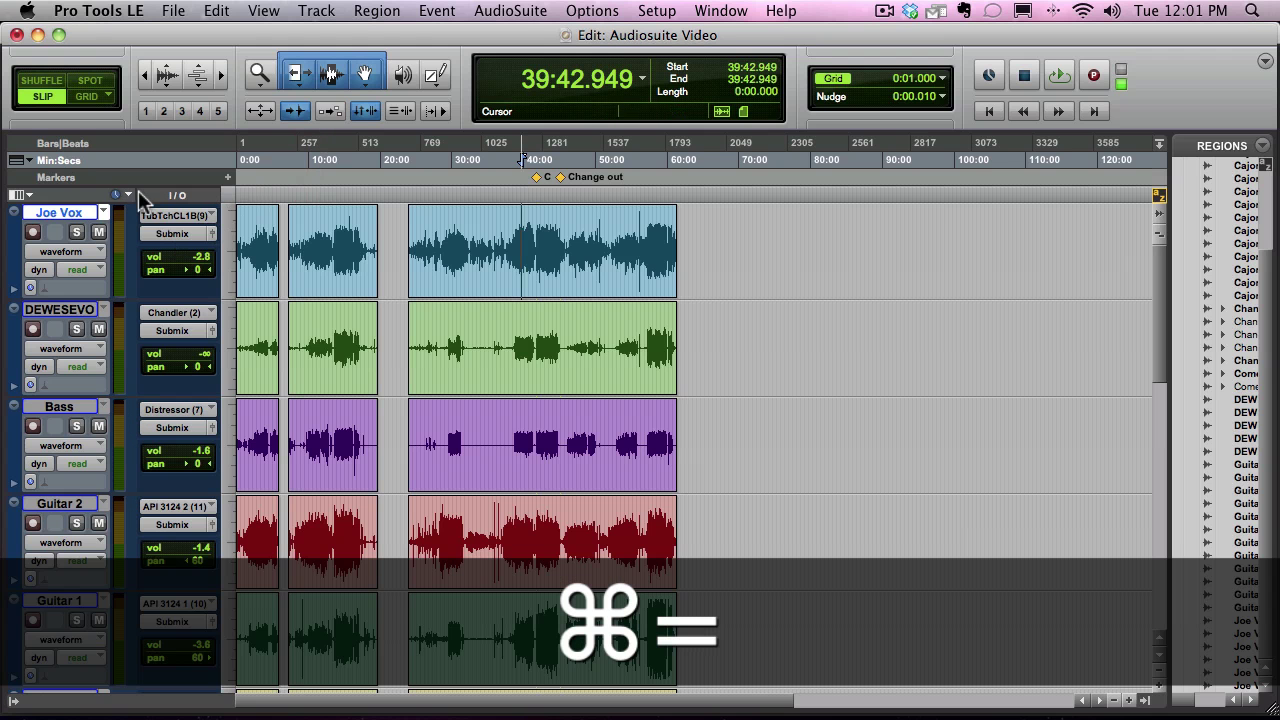
pyautogui.click(24, 195)
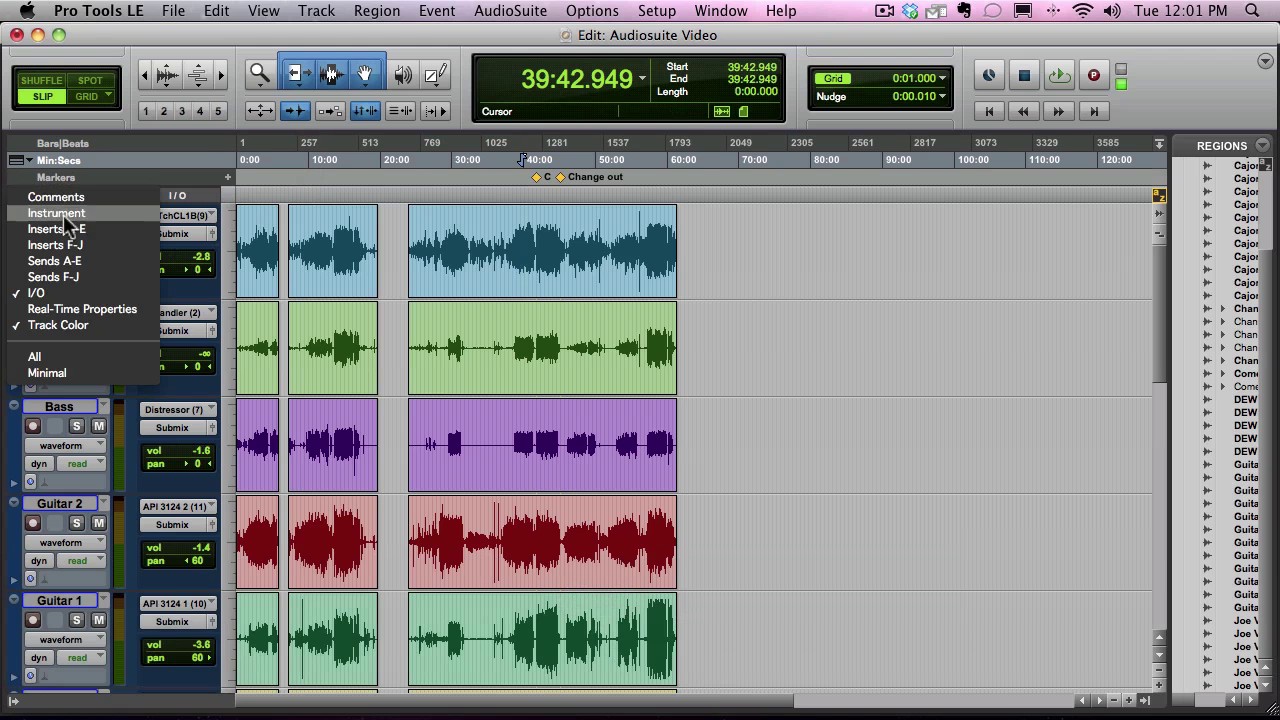
pyautogui.click(64, 229)
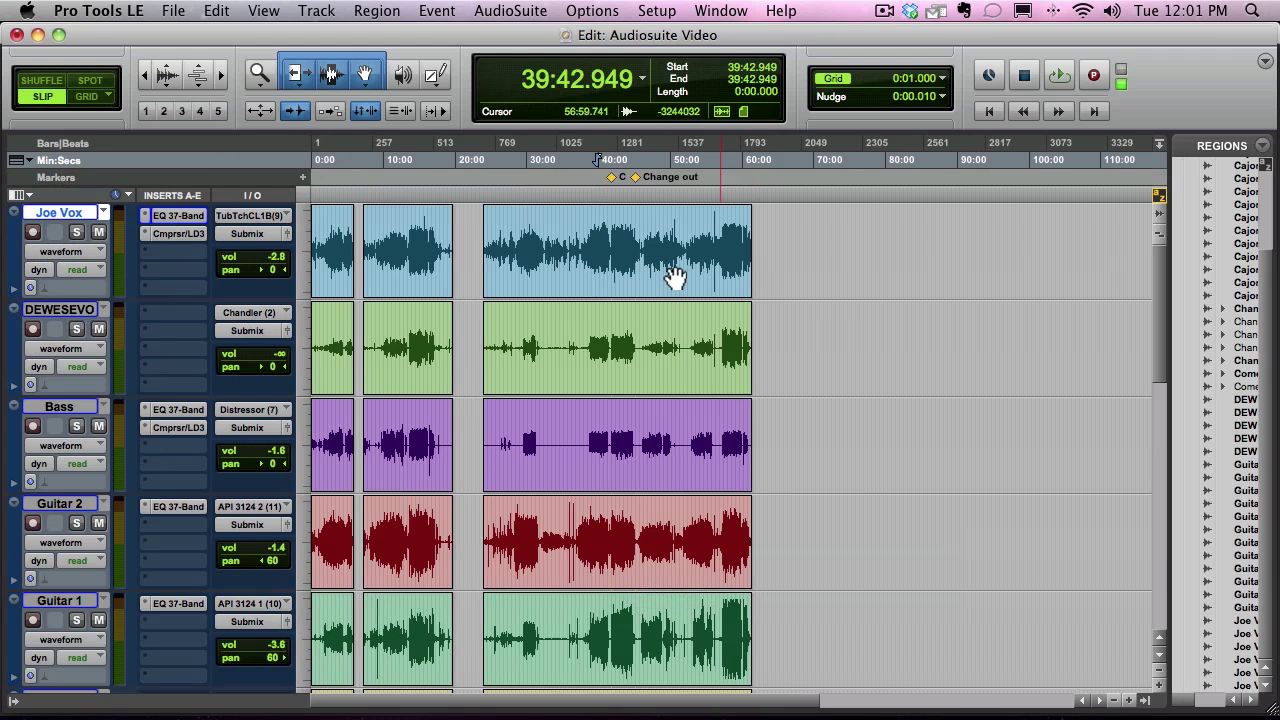
# Select the middle Joe Vox vocal region
pyautogui.click(676, 278)
pyautogui.click(677, 232)
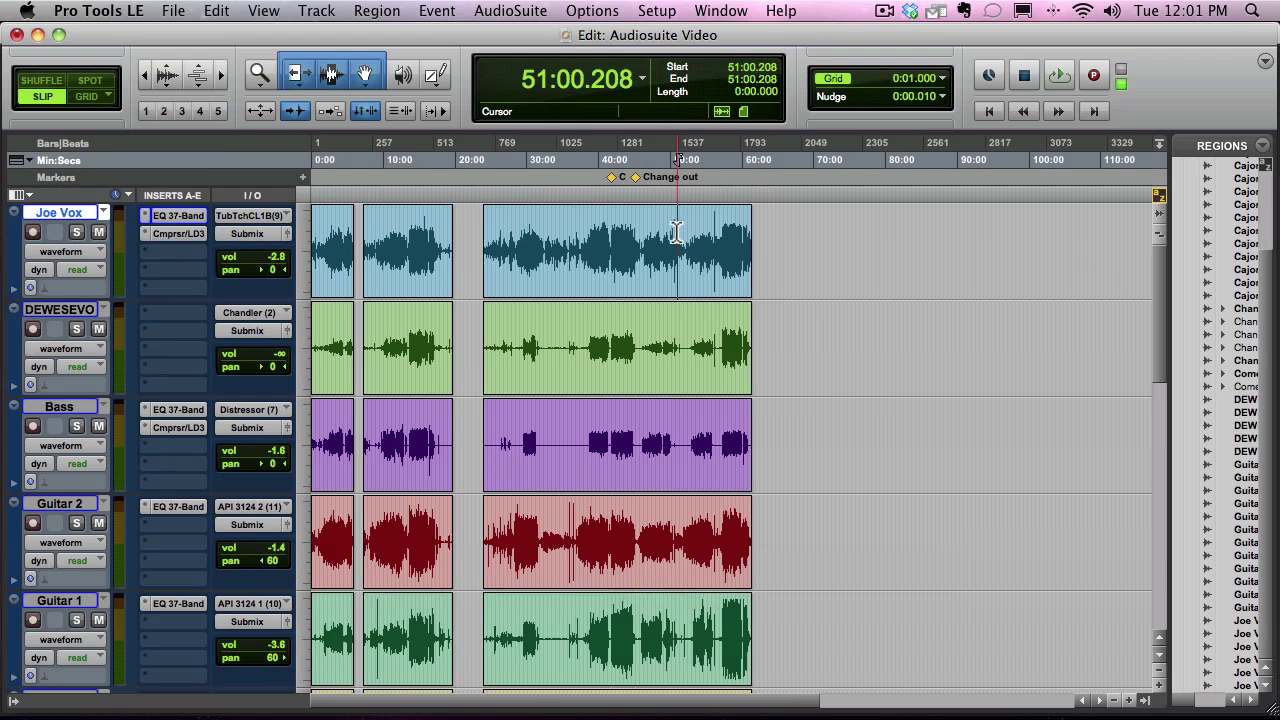
pyautogui.click(666, 275)
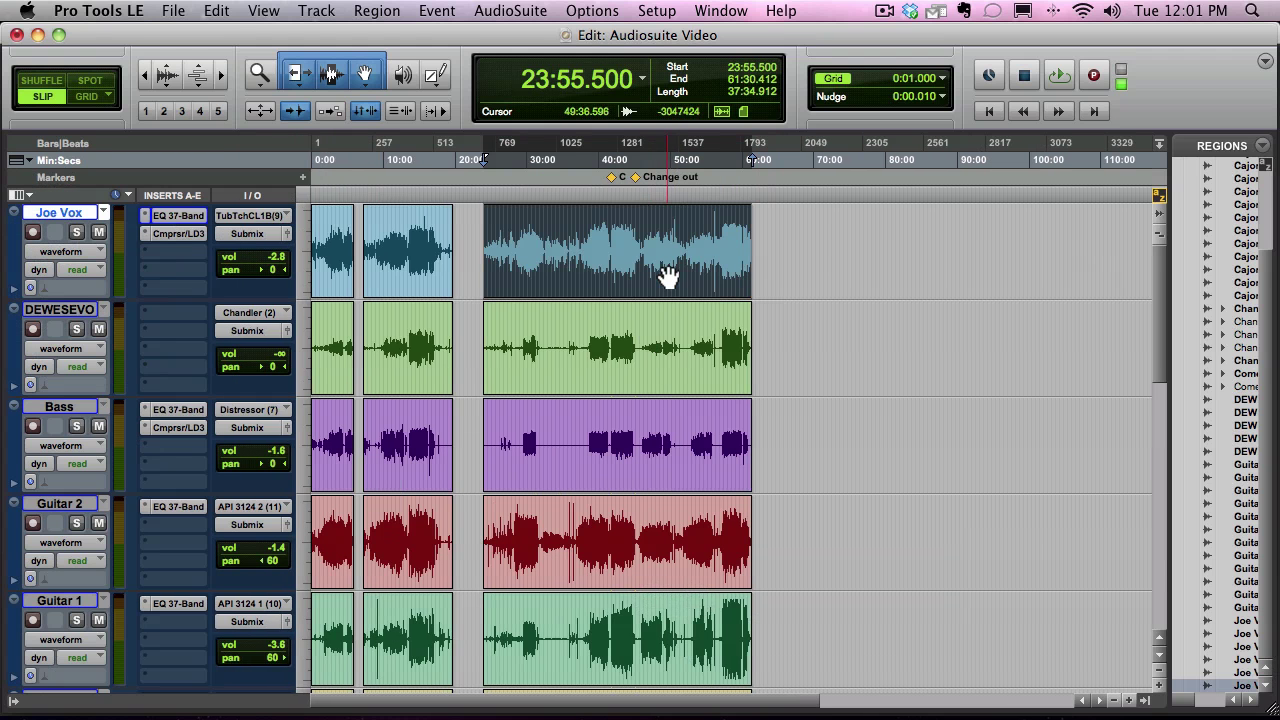
pyautogui.click(425, 277)
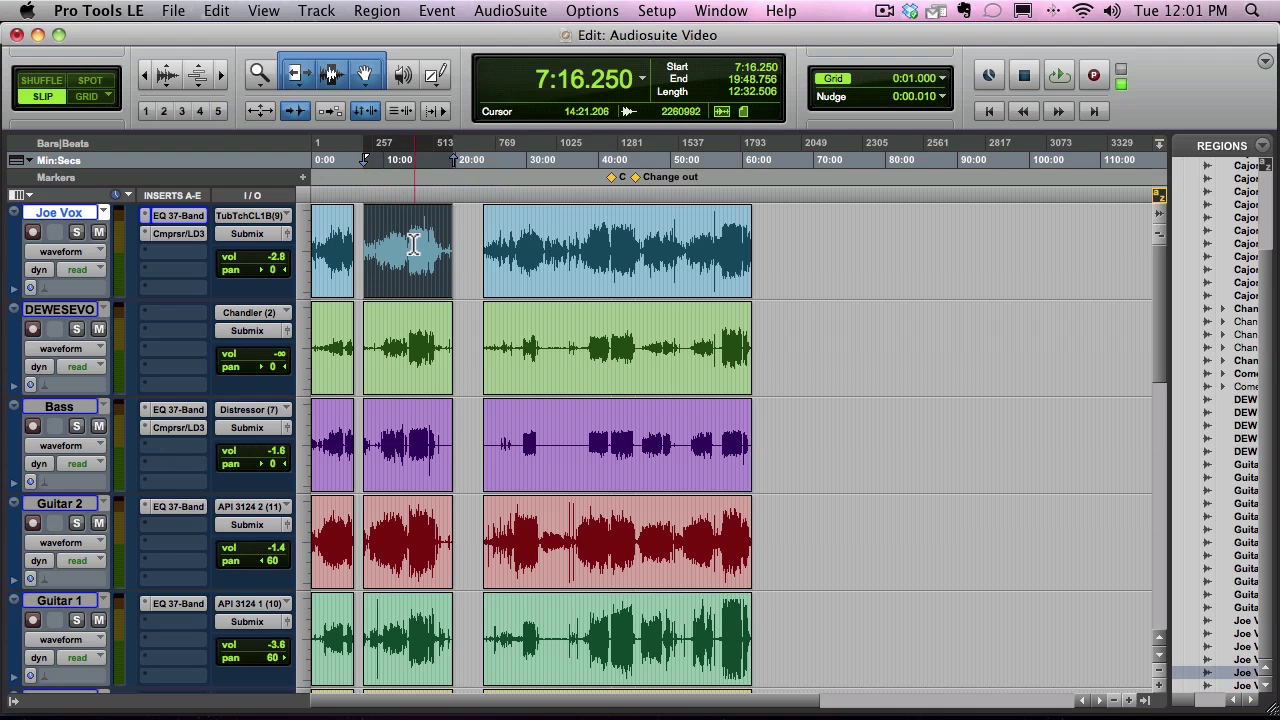
pyautogui.press('super')
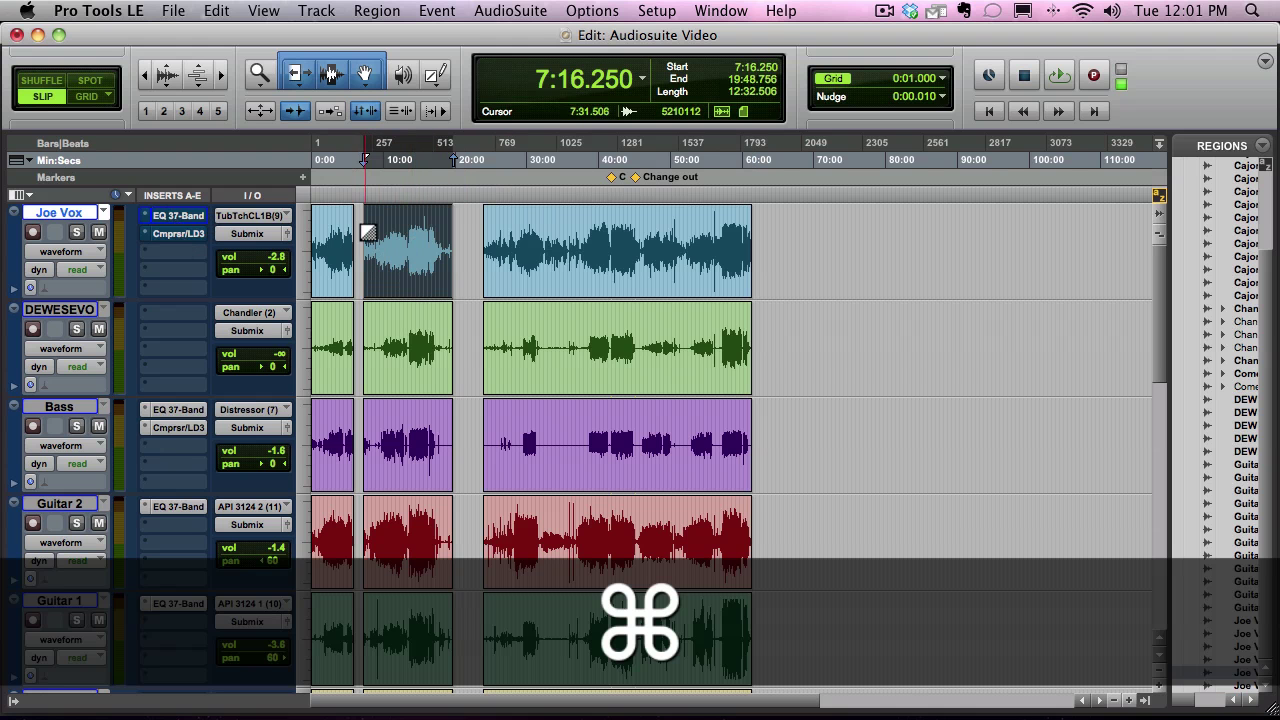
# Solo Joe Vox and audition the selected region and playback from 9:36.924
pyautogui.click(76, 232)
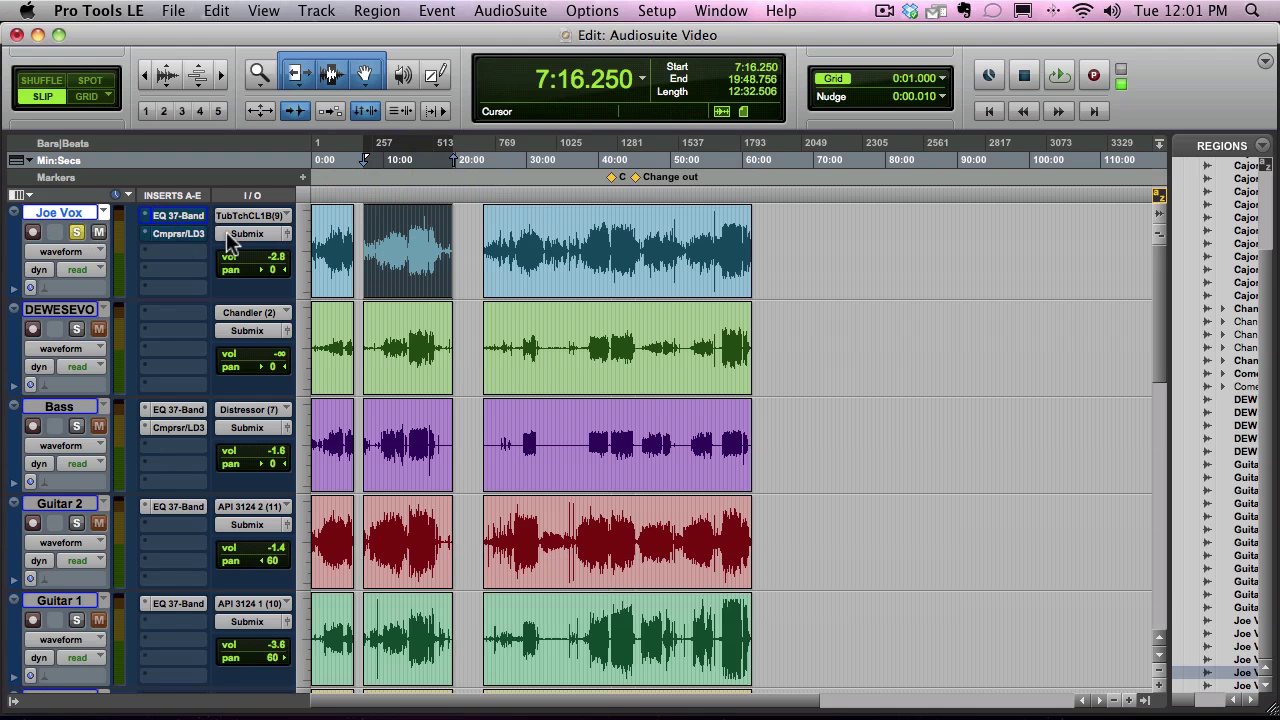
pyautogui.press('space')
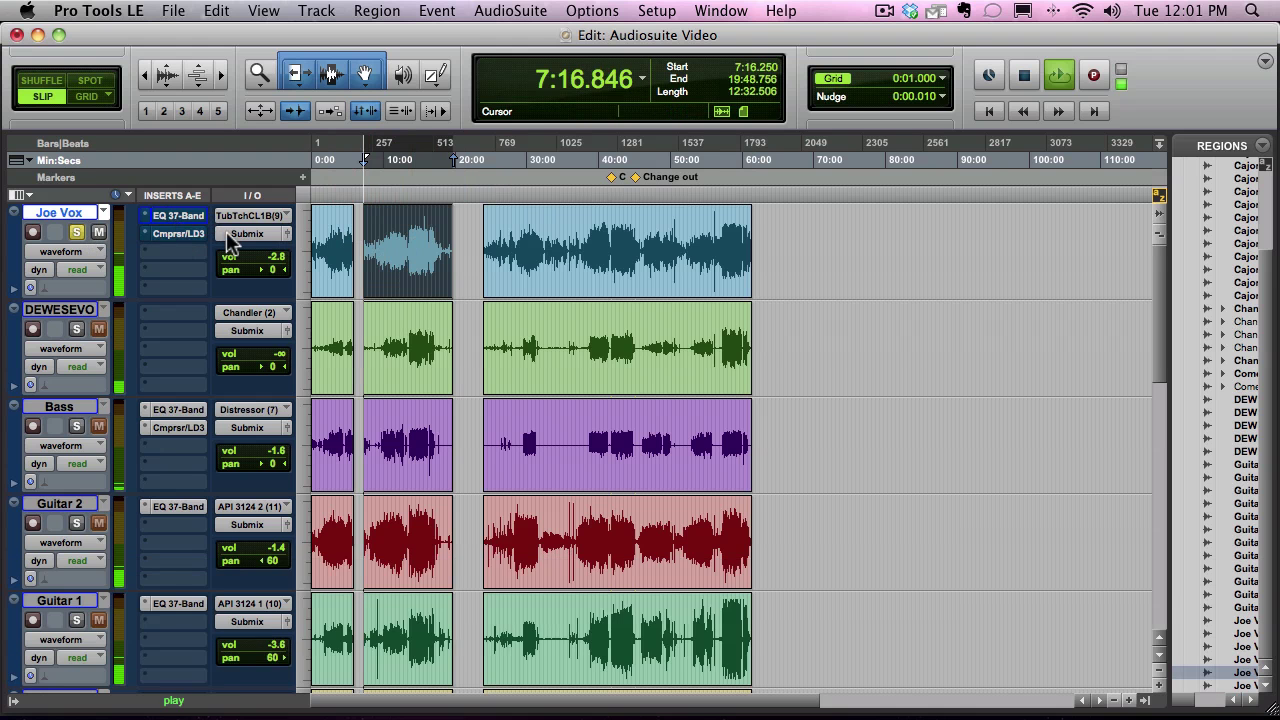
pyautogui.press('space')
pyautogui.click(380, 250)
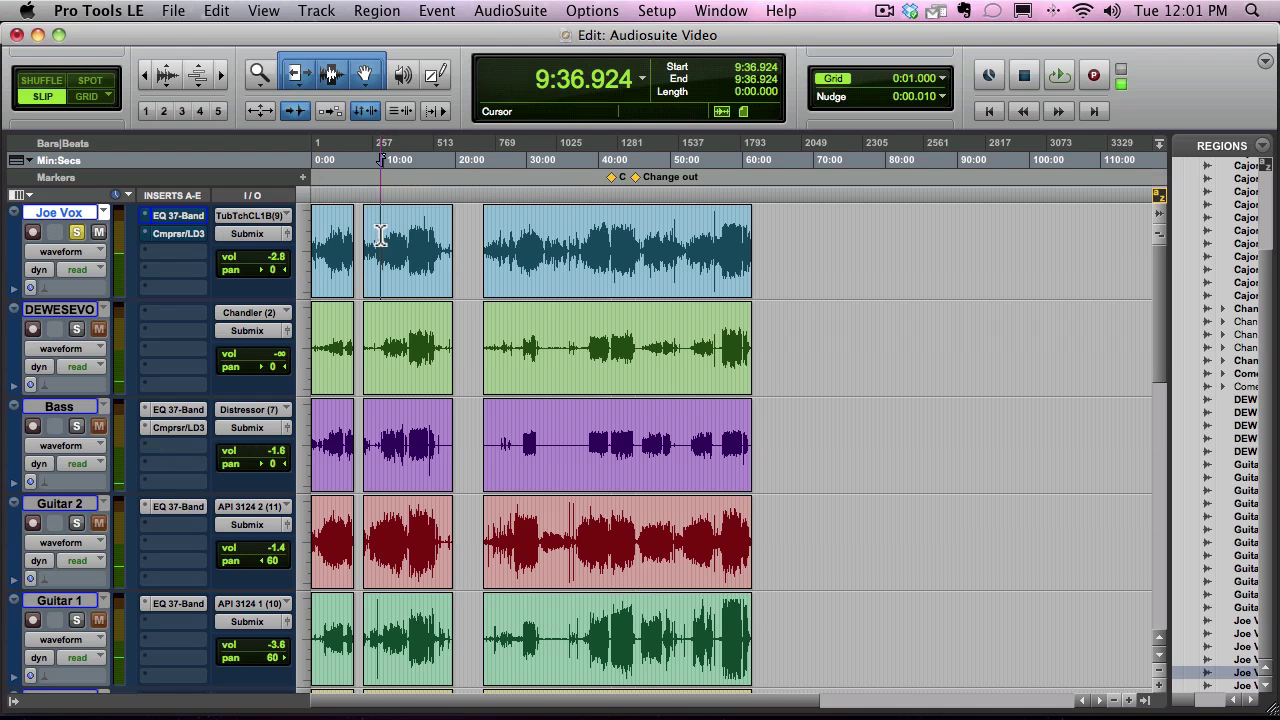
pyautogui.press('space')
pyautogui.press('space')
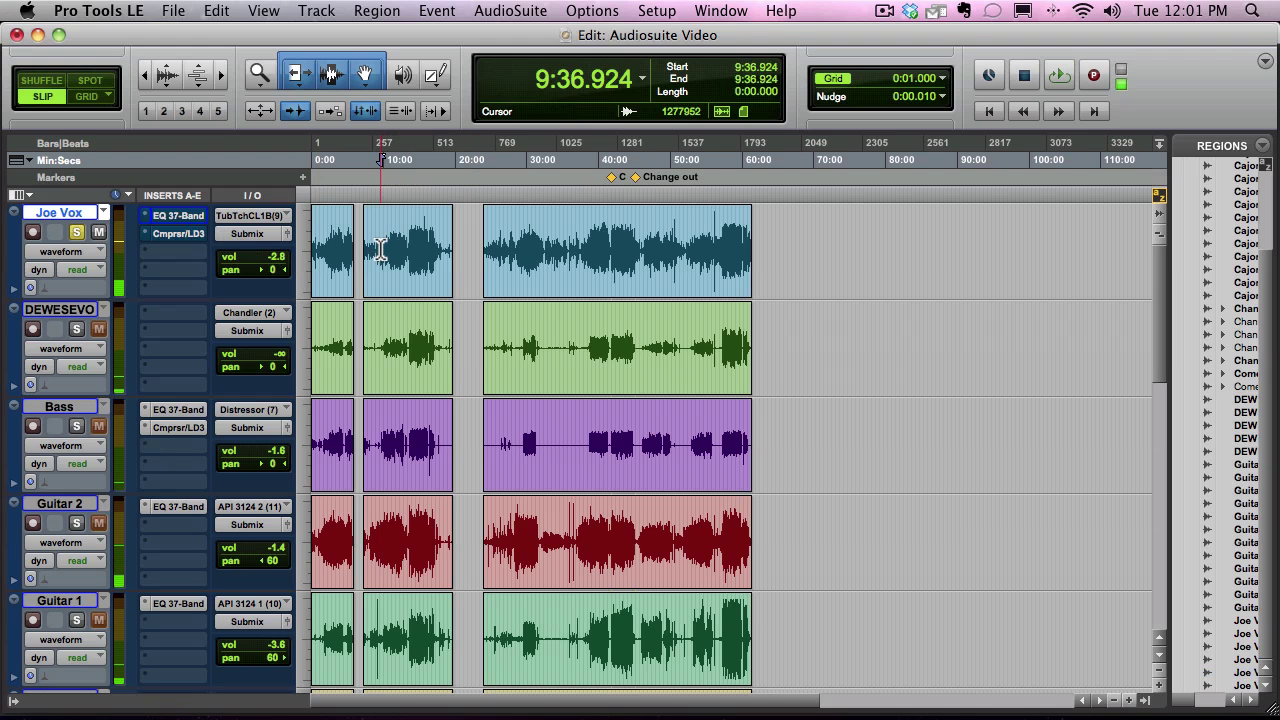
pyautogui.press('Return')
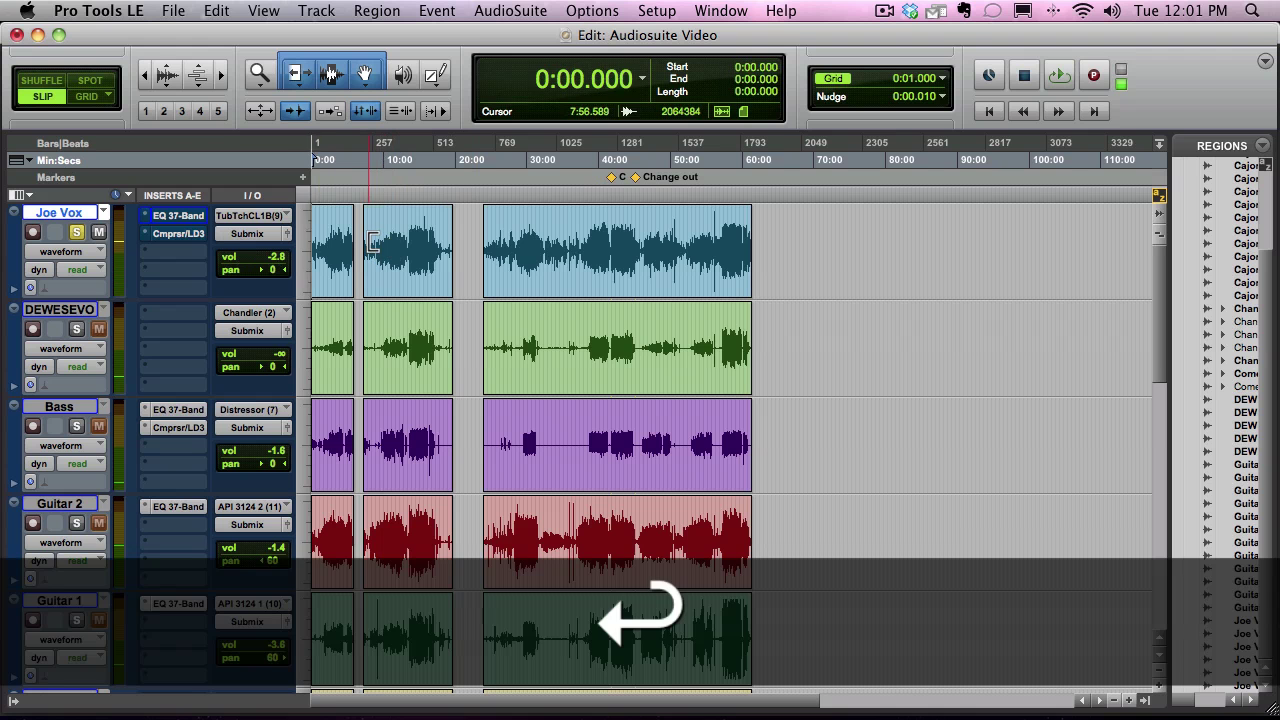
# Audition the vocal from 3:20.669 and the long region, stopping at 43:11.979, then open its insert EQ
pyautogui.click(336, 238)
pyautogui.press('space')
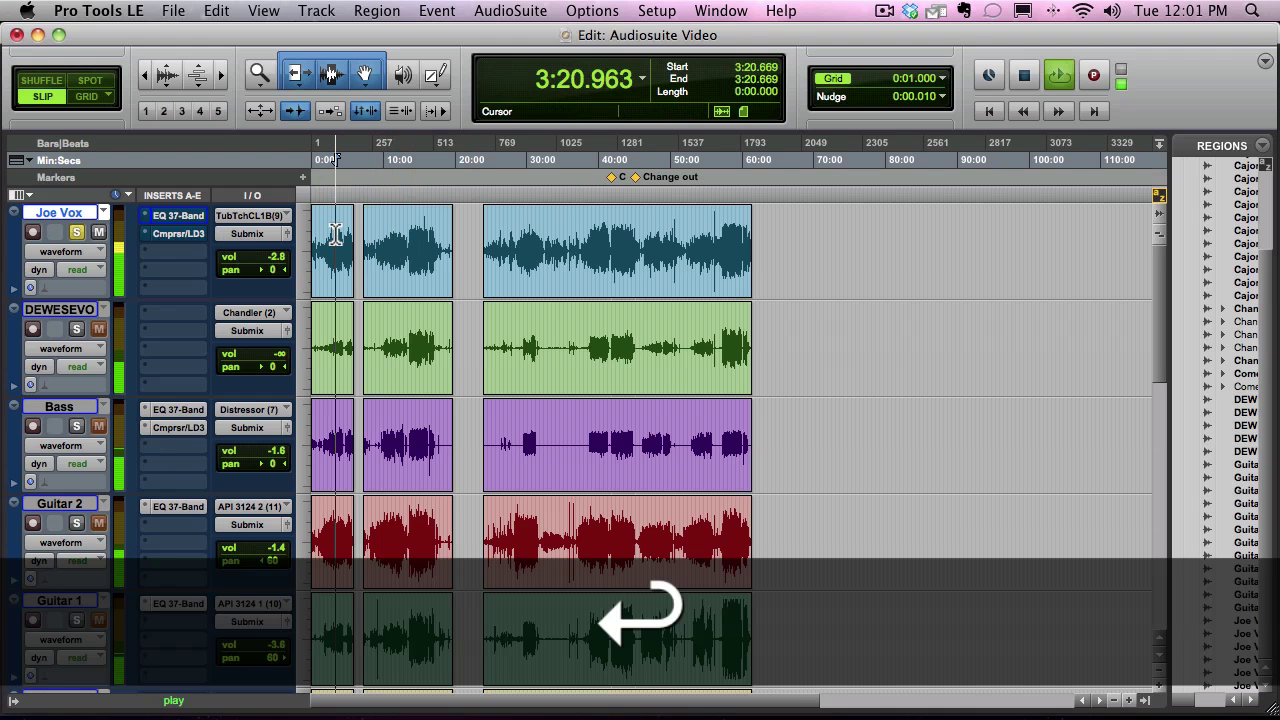
pyautogui.press('space')
pyautogui.click(607, 236)
pyautogui.press('space')
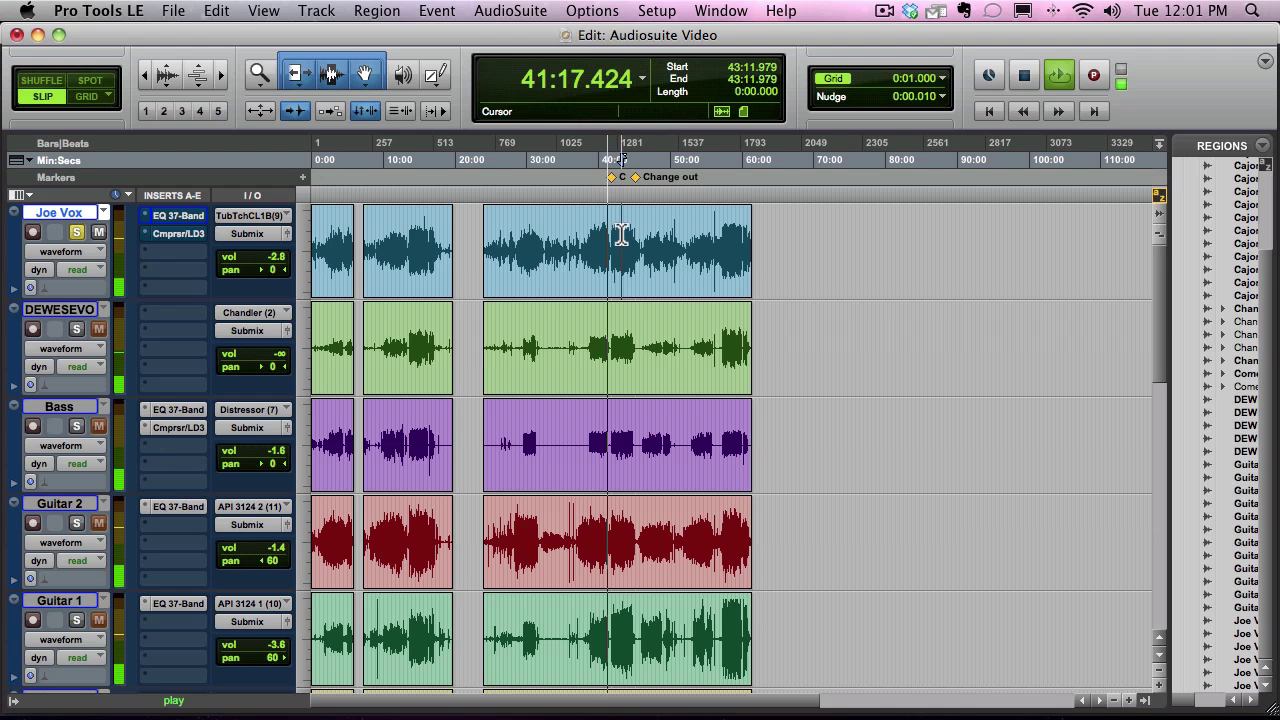
pyautogui.click(622, 236)
pyautogui.press('space')
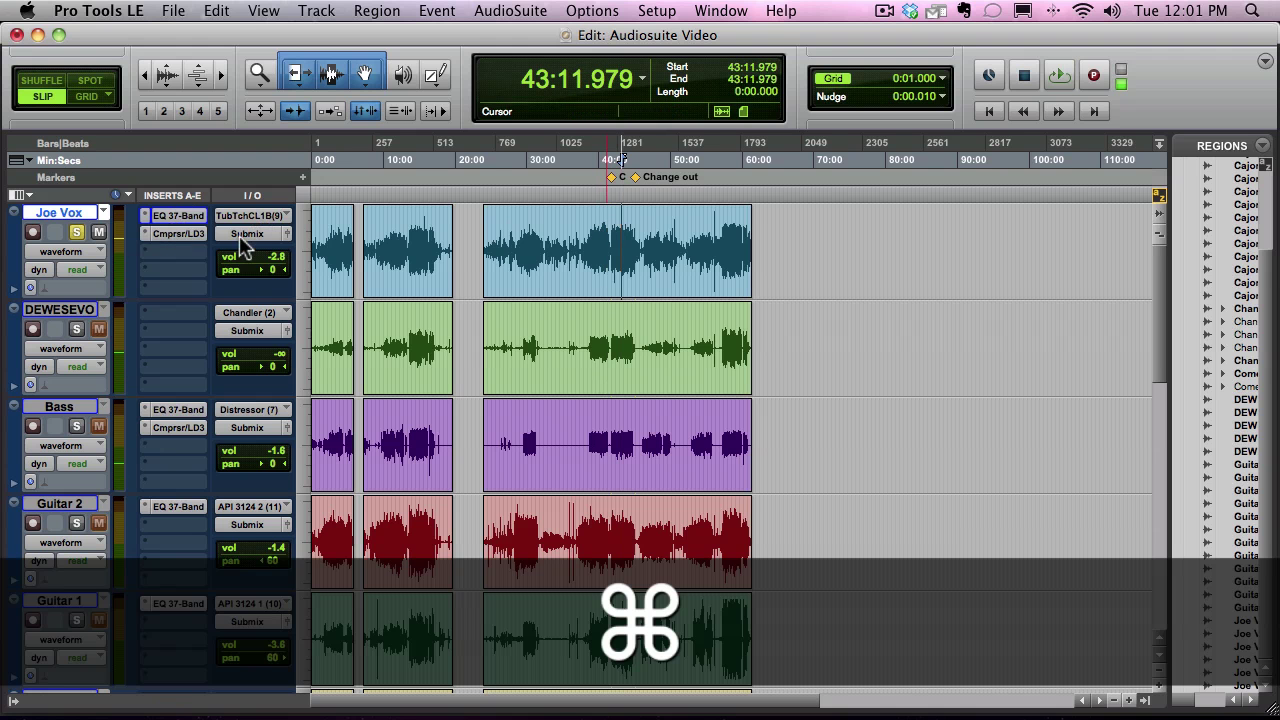
pyautogui.press('space')
pyautogui.press('space')
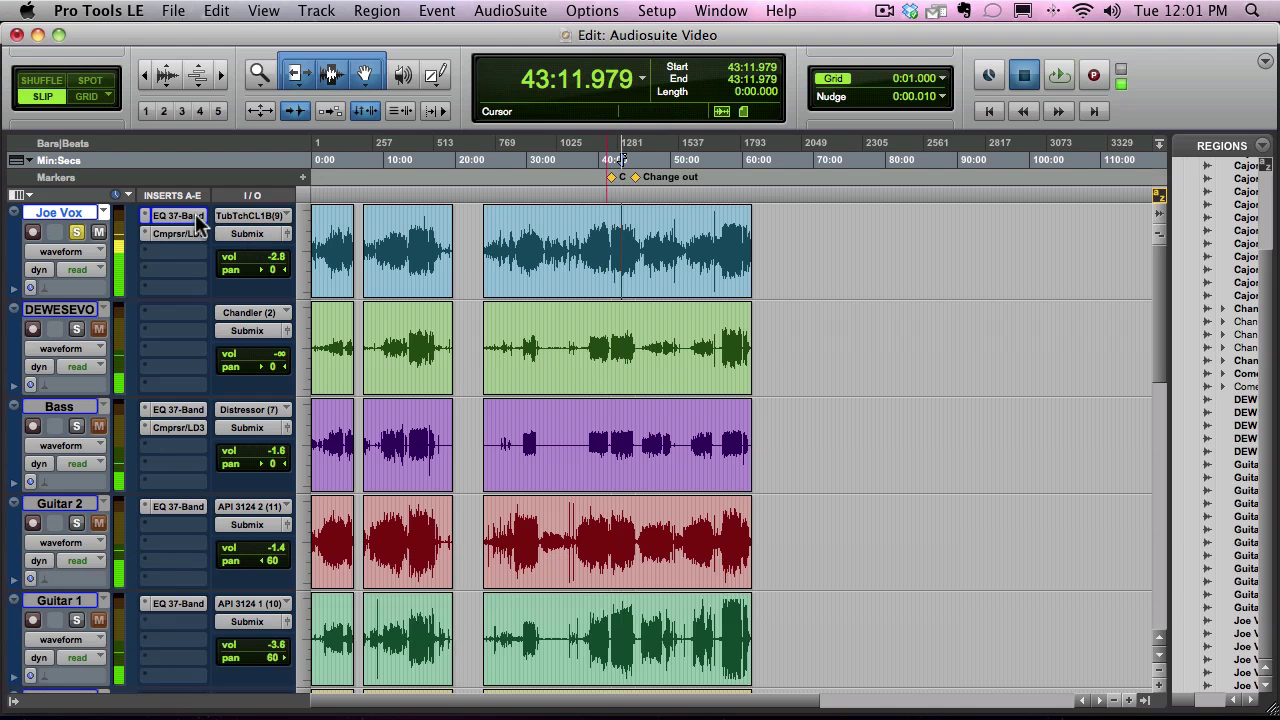
pyautogui.click(182, 218)
# Close the insert EQ, then separate the Joe Vox passage from 41:14.922 into a new region and select it
pyautogui.click(320, 136)
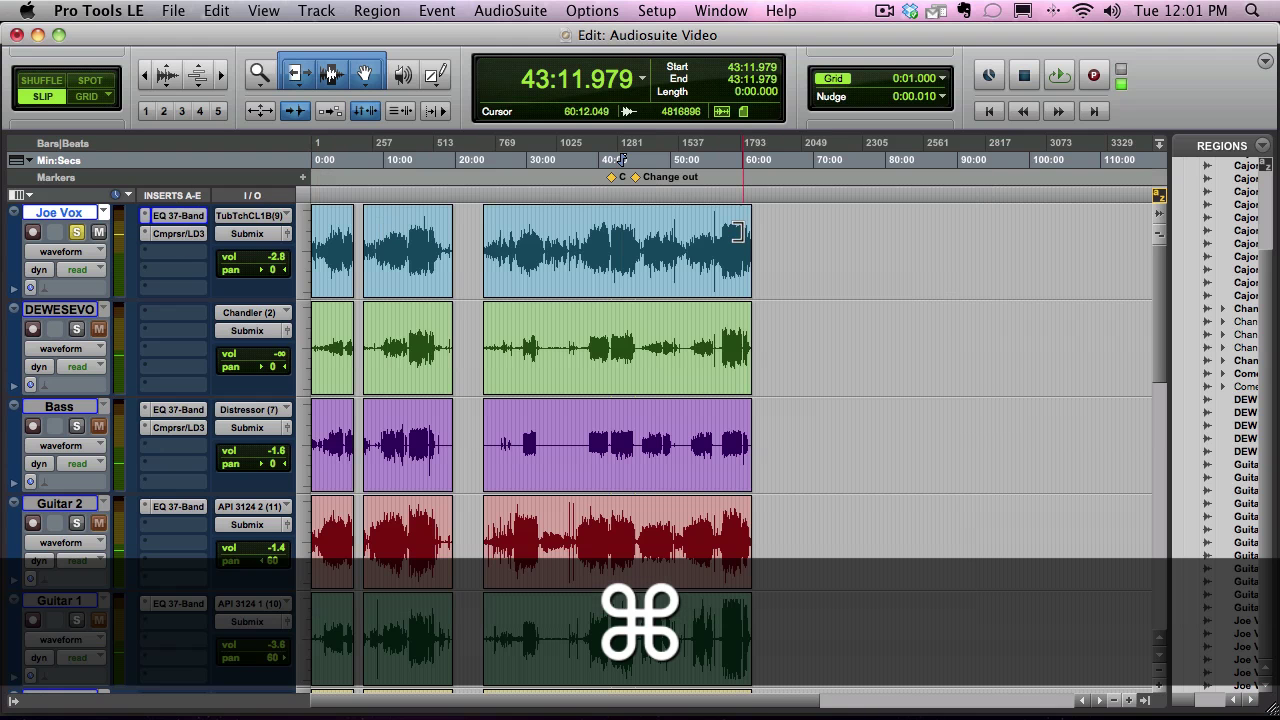
pyautogui.click(607, 238)
pyautogui.moveTo(607, 238); pyautogui.dragTo(640, 237)
pyautogui.press('super+e')
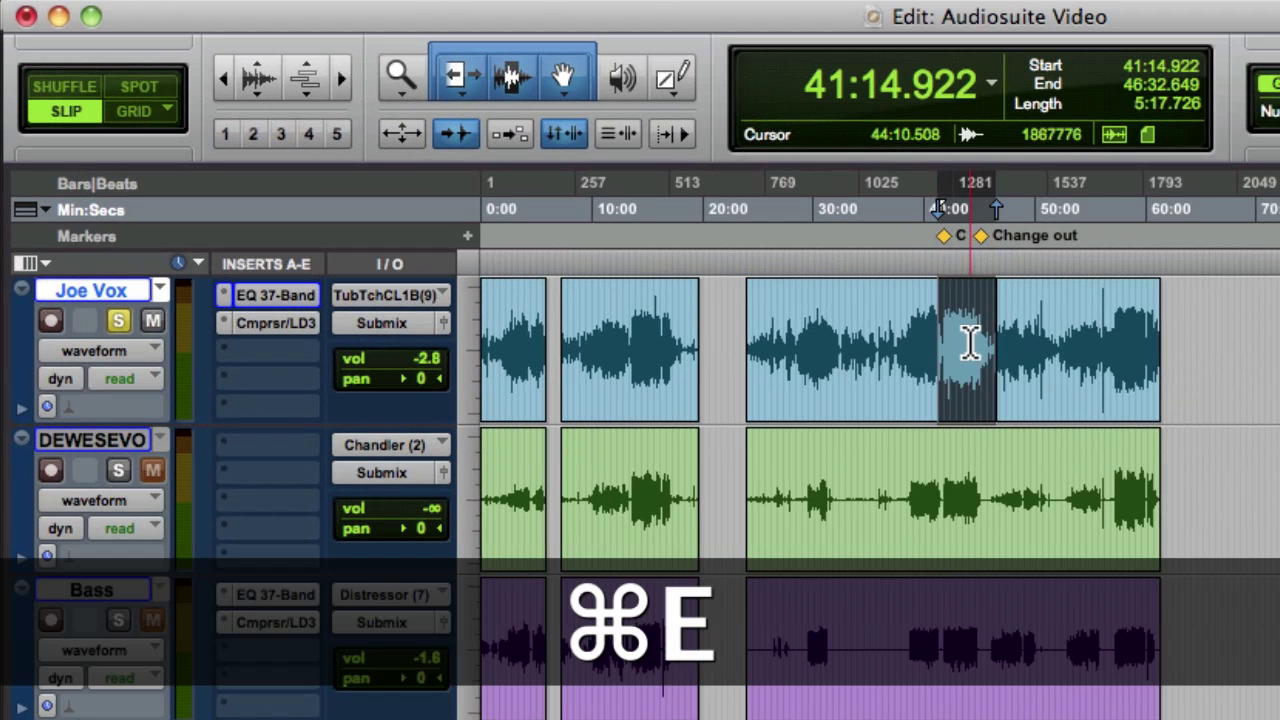
pyautogui.click(725, 275)
pyautogui.click(967, 390)
pyautogui.press('super+bracketright')
pyautogui.press('super+bracketright')
pyautogui.press('super+bracketright')
pyautogui.press('super+bracketright')
pyautogui.press('super+bracketright')
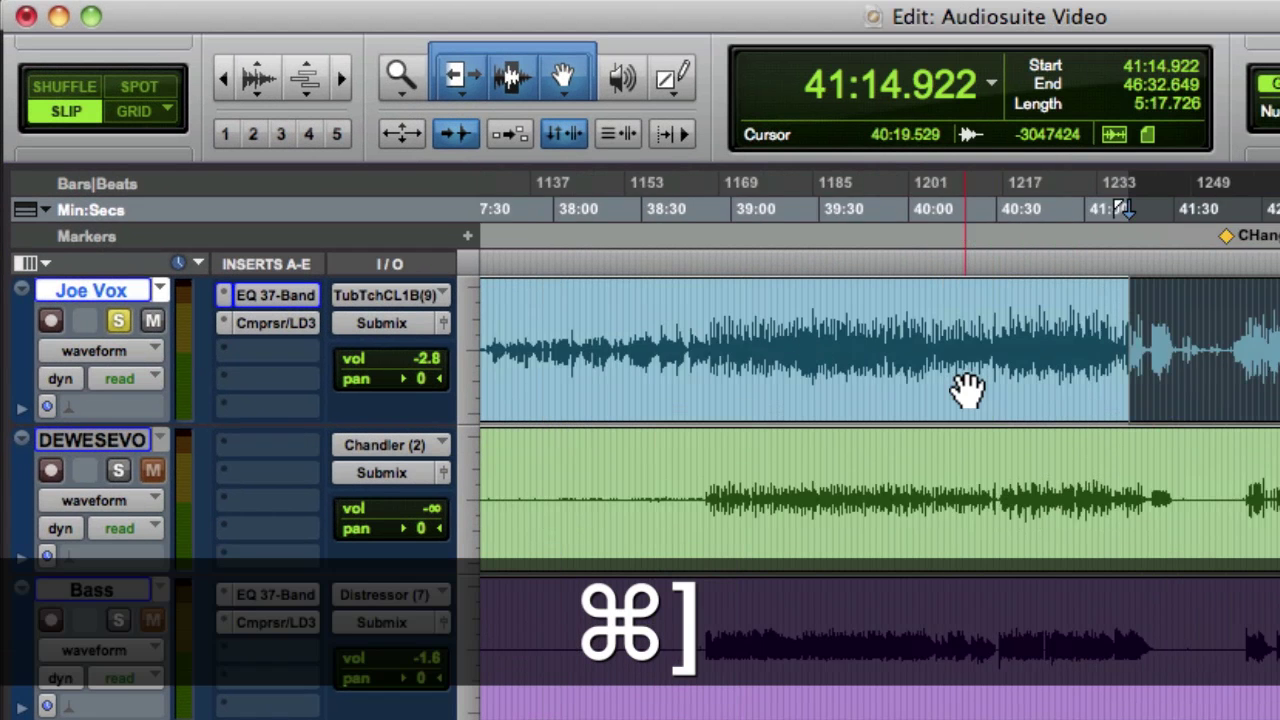
pyautogui.hscroll(5, 1012, 390)
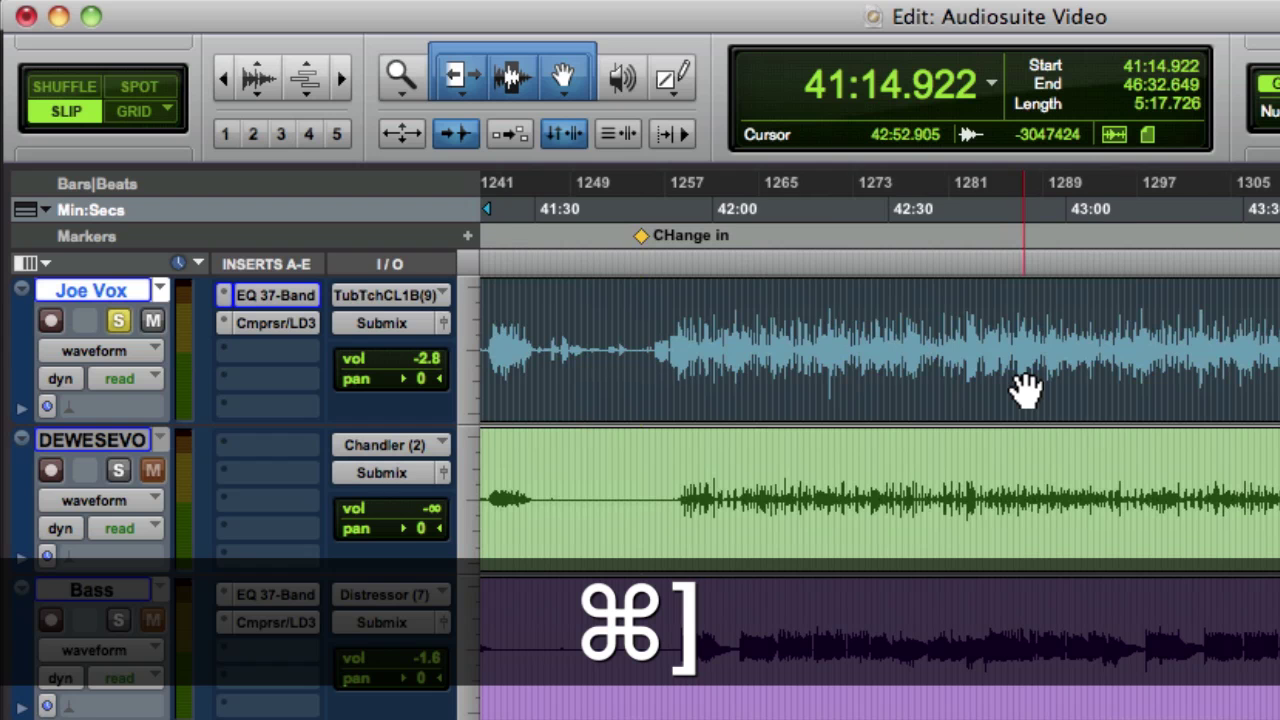
pyautogui.press('super+bracketleft')
pyautogui.press('super+bracketleft')
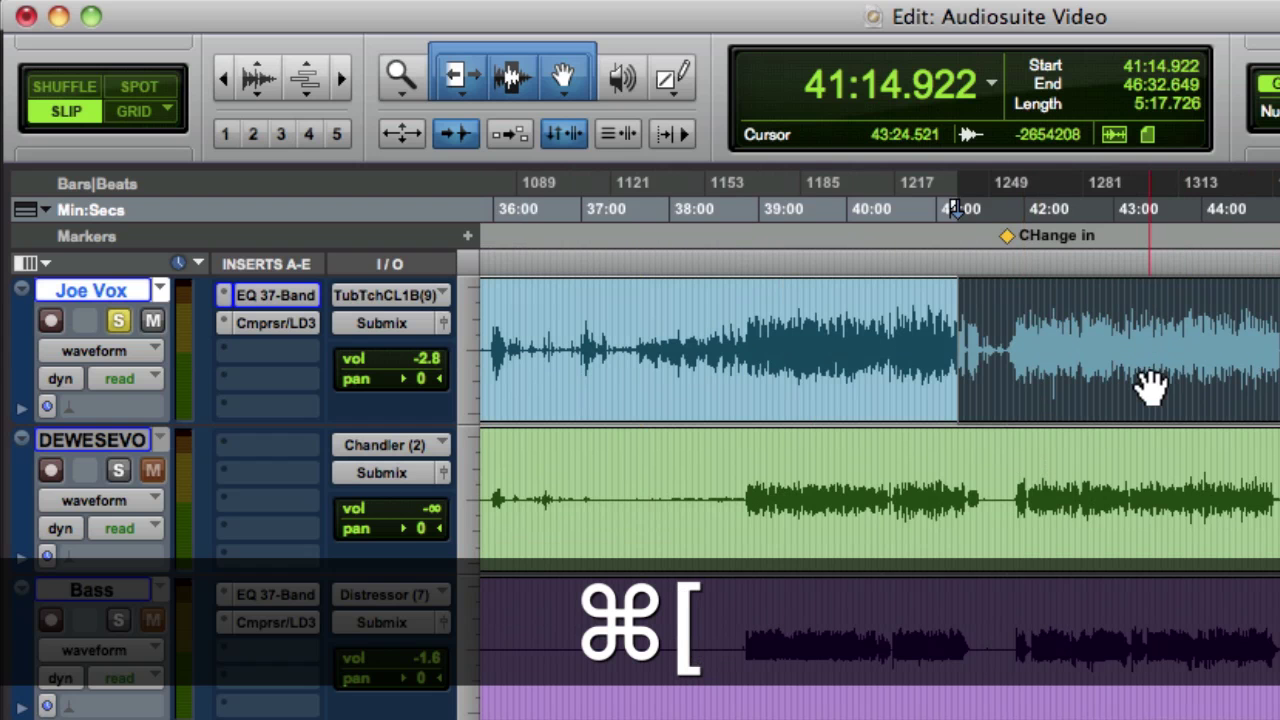
# Open the EQ 3 7-Band processor from the AudioSuite EQ menu
pyautogui.click(808, 8)
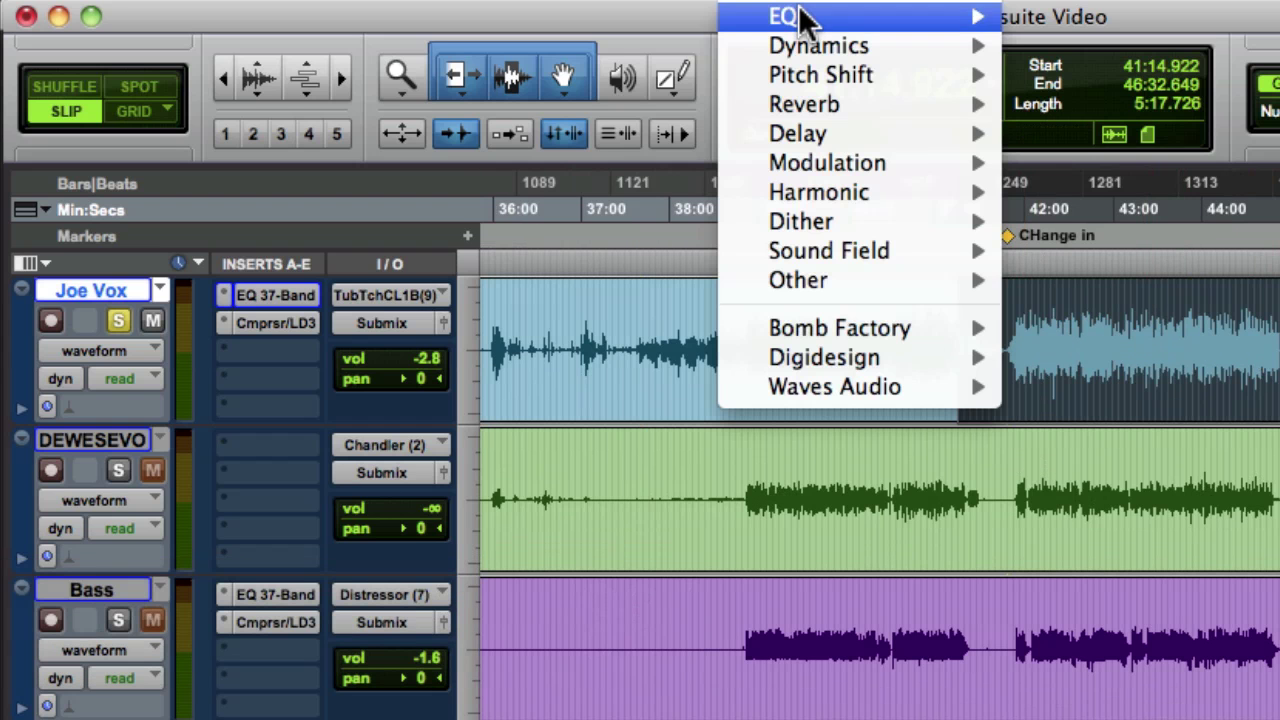
pyautogui.moveTo(806, 18)
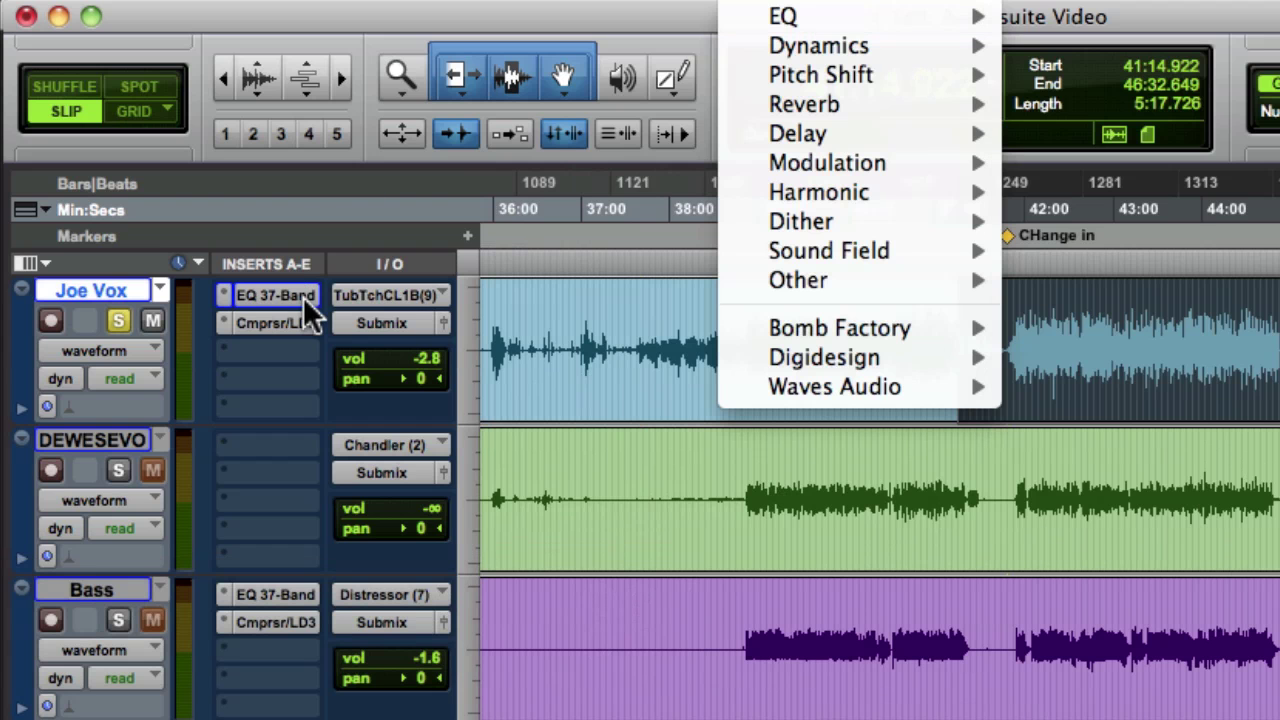
pyautogui.click(797, 3)
pyautogui.click(797, 3)
pyautogui.moveTo(790, 25)
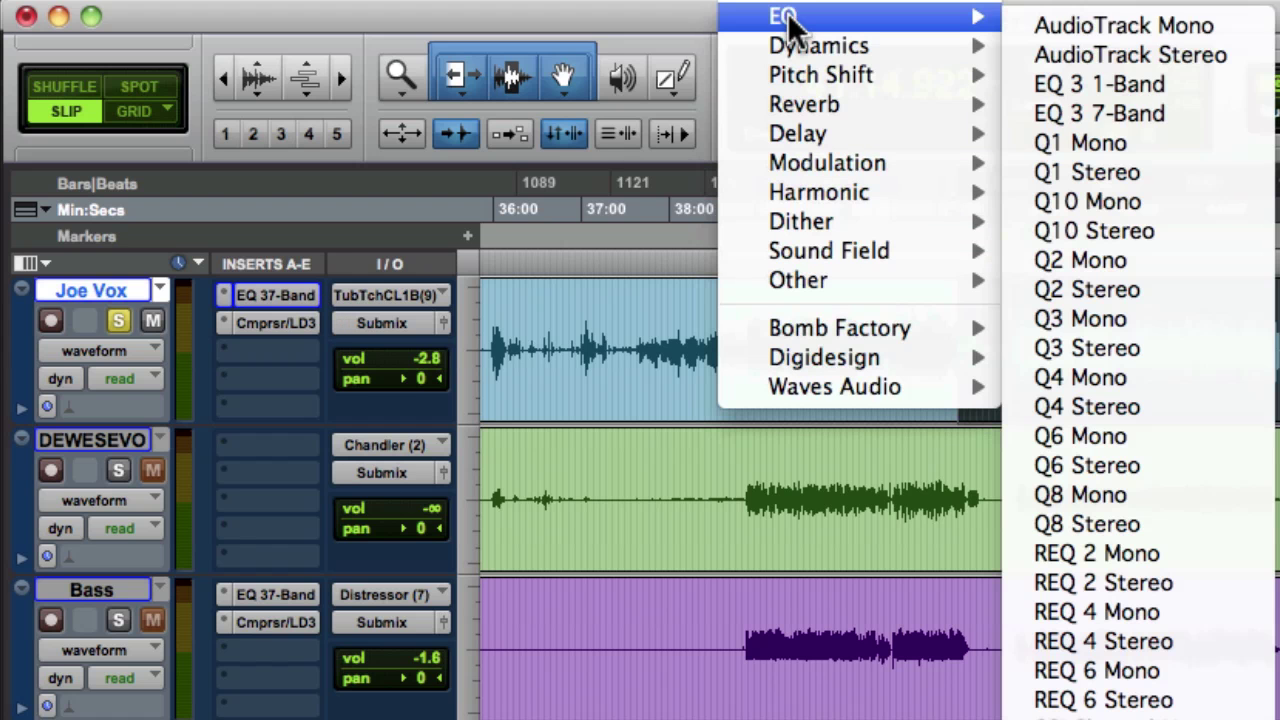
pyautogui.click(1099, 114)
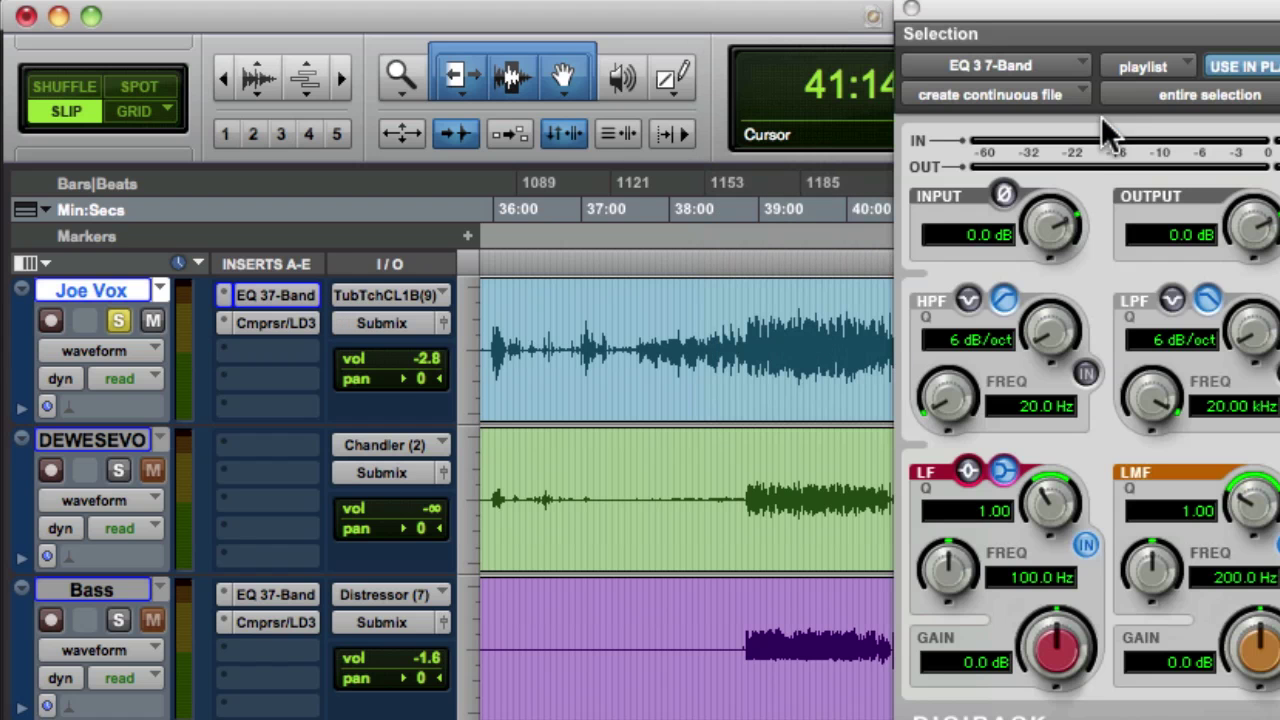
# Arrange the AudioSuite EQ and the Joe Vox insert EQ windows side by side
pyautogui.moveTo(1189, 20); pyautogui.dragTo(1049, 170)
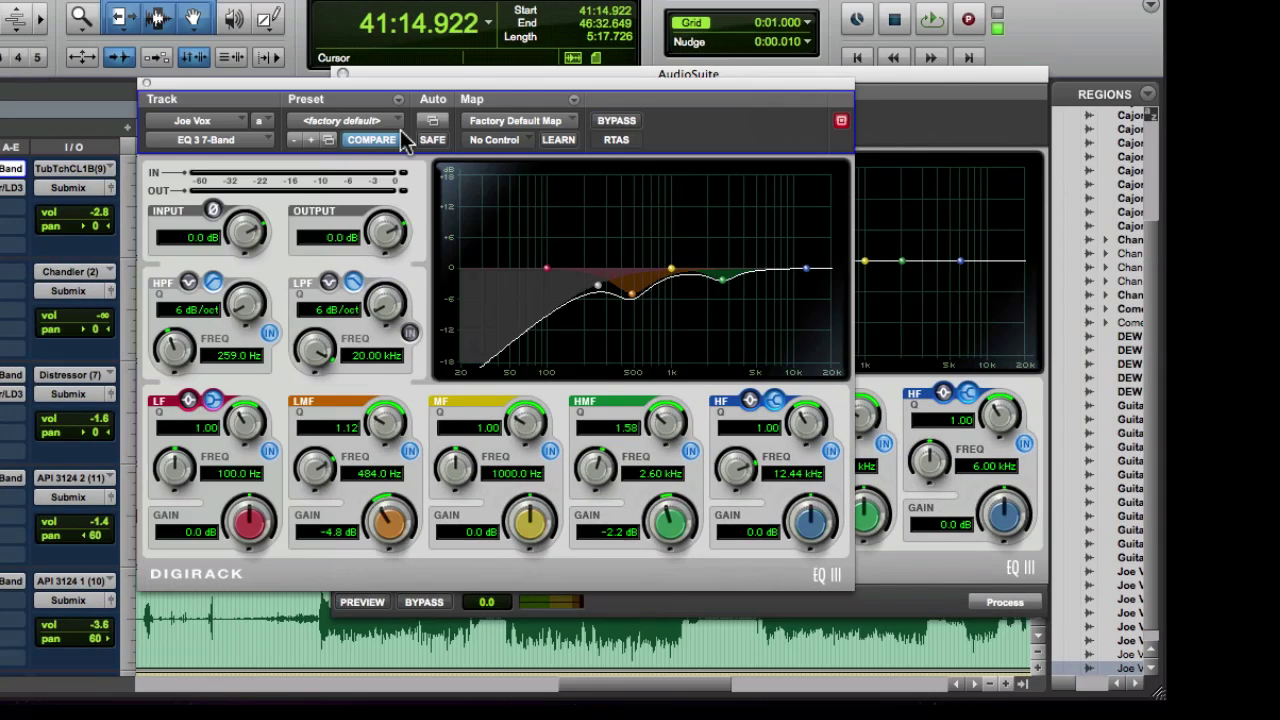
pyautogui.moveTo(460, 80); pyautogui.dragTo(46, 85)
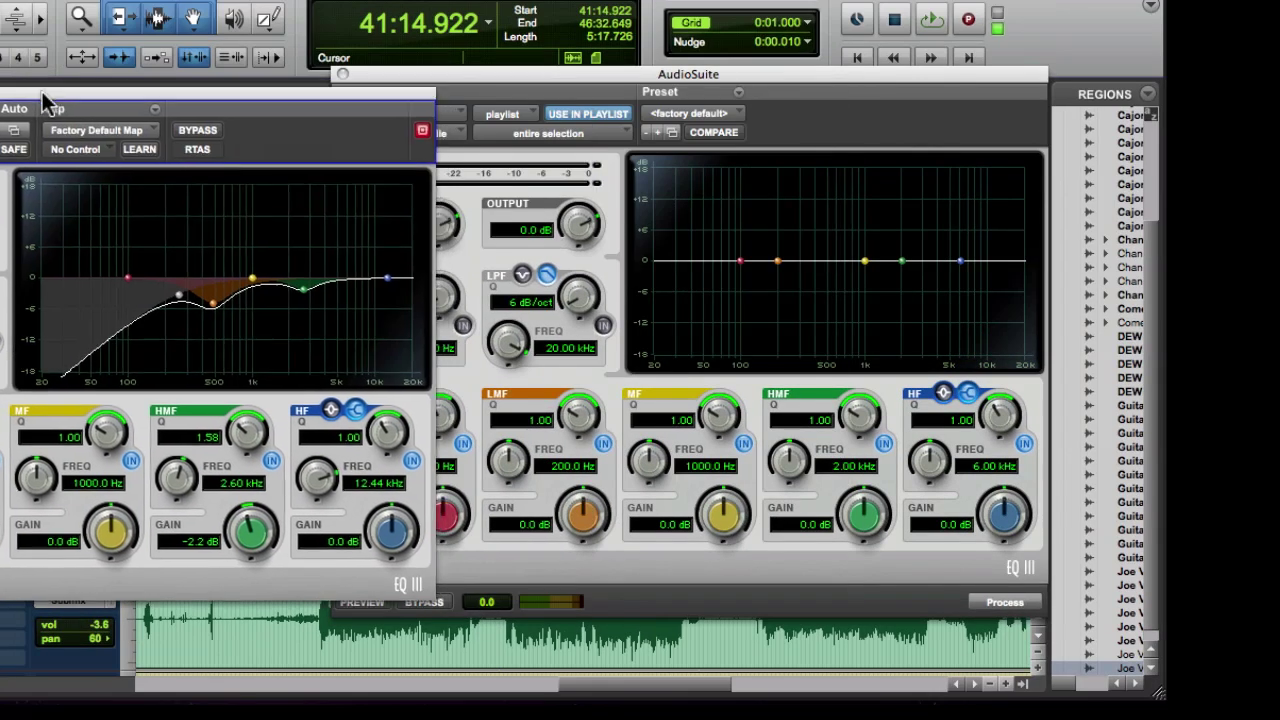
pyautogui.moveTo(643, 72); pyautogui.dragTo(781, 98)
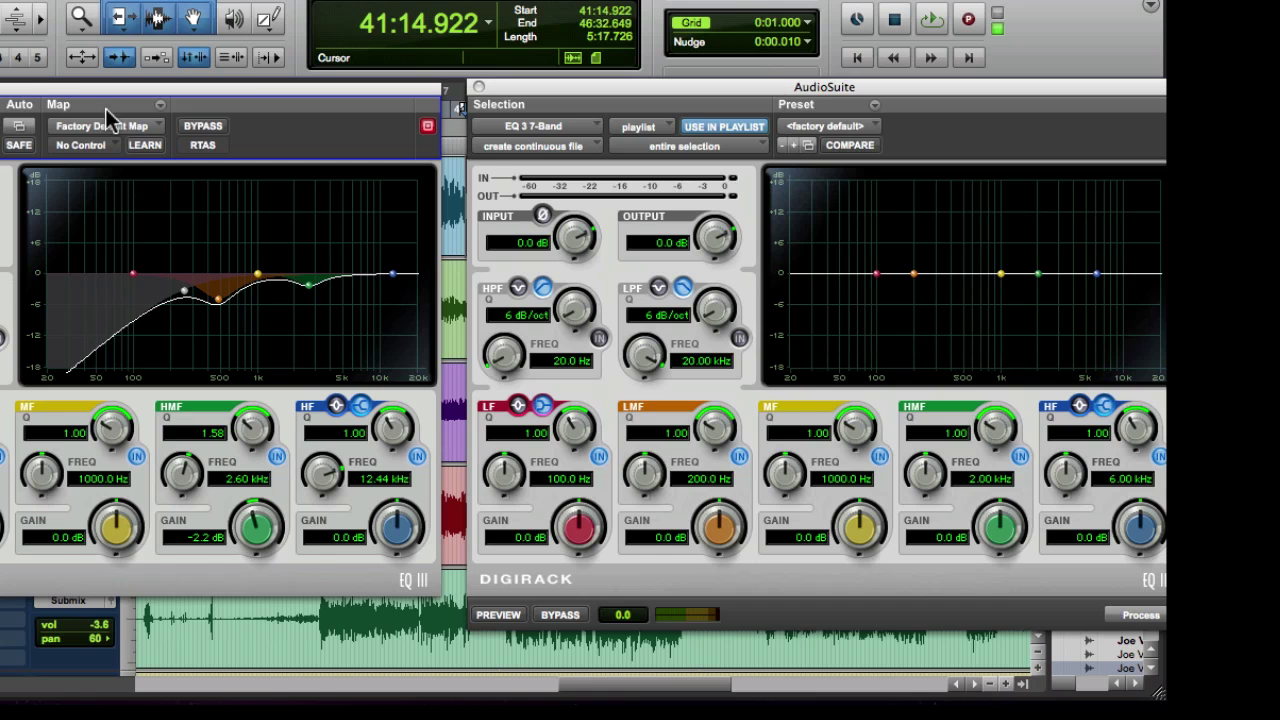
pyautogui.moveTo(105, 108); pyautogui.dragTo(163, 100)
pyautogui.moveTo(725, 95); pyautogui.dragTo(729, 88)
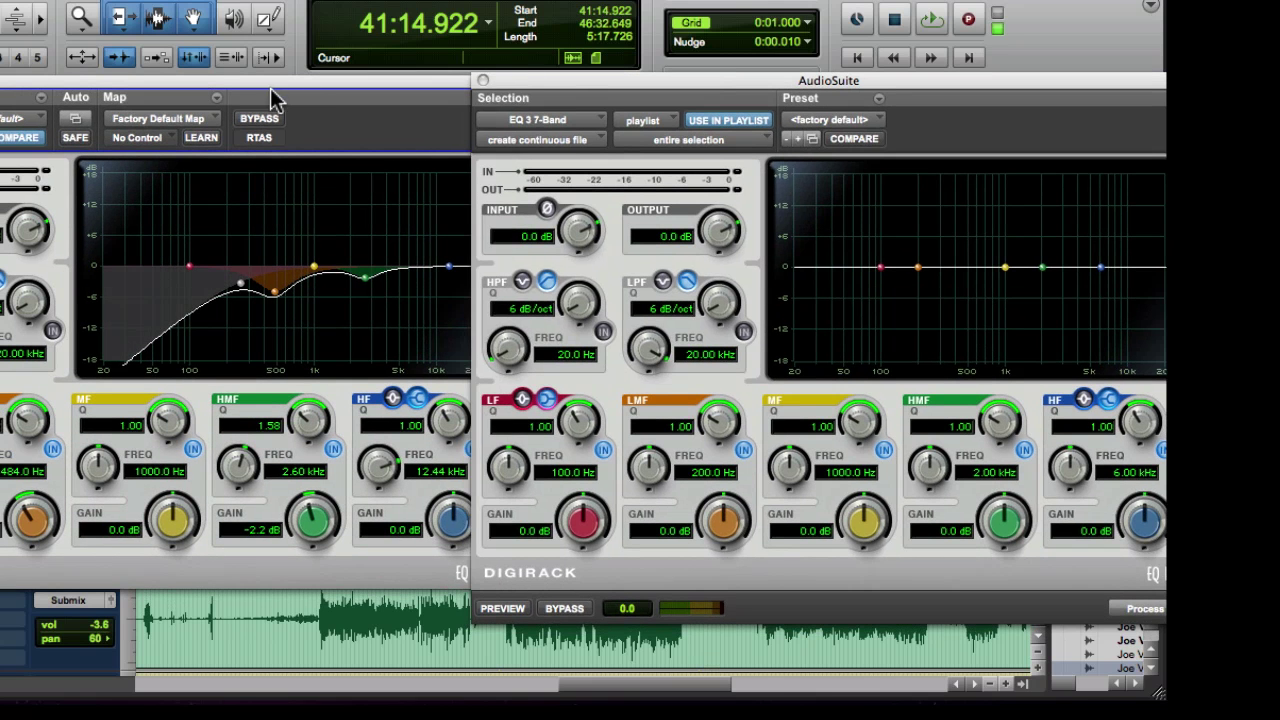
pyautogui.moveTo(271, 100); pyautogui.dragTo(309, 96)
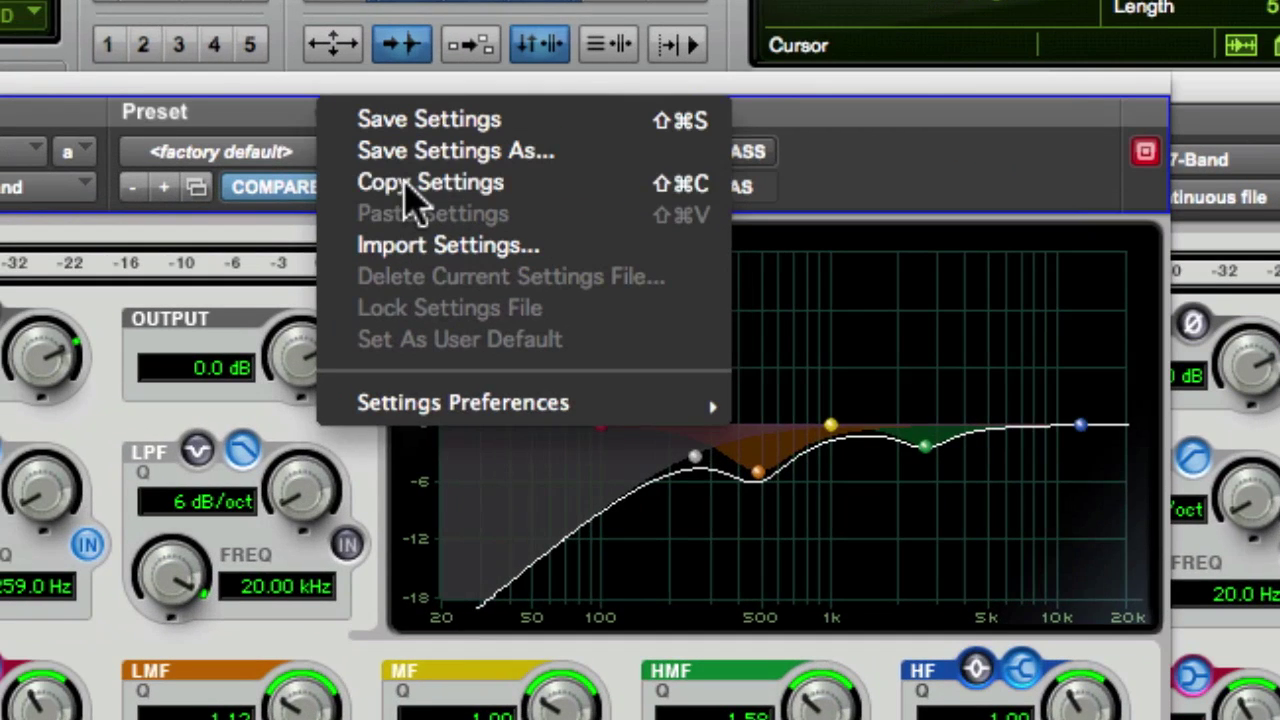
# Copy the vocal insert EQ curve (259 Hz high-pass, -4.8 dB at 484 Hz) into the AudioSuite EQ
pyautogui.click(410, 190)
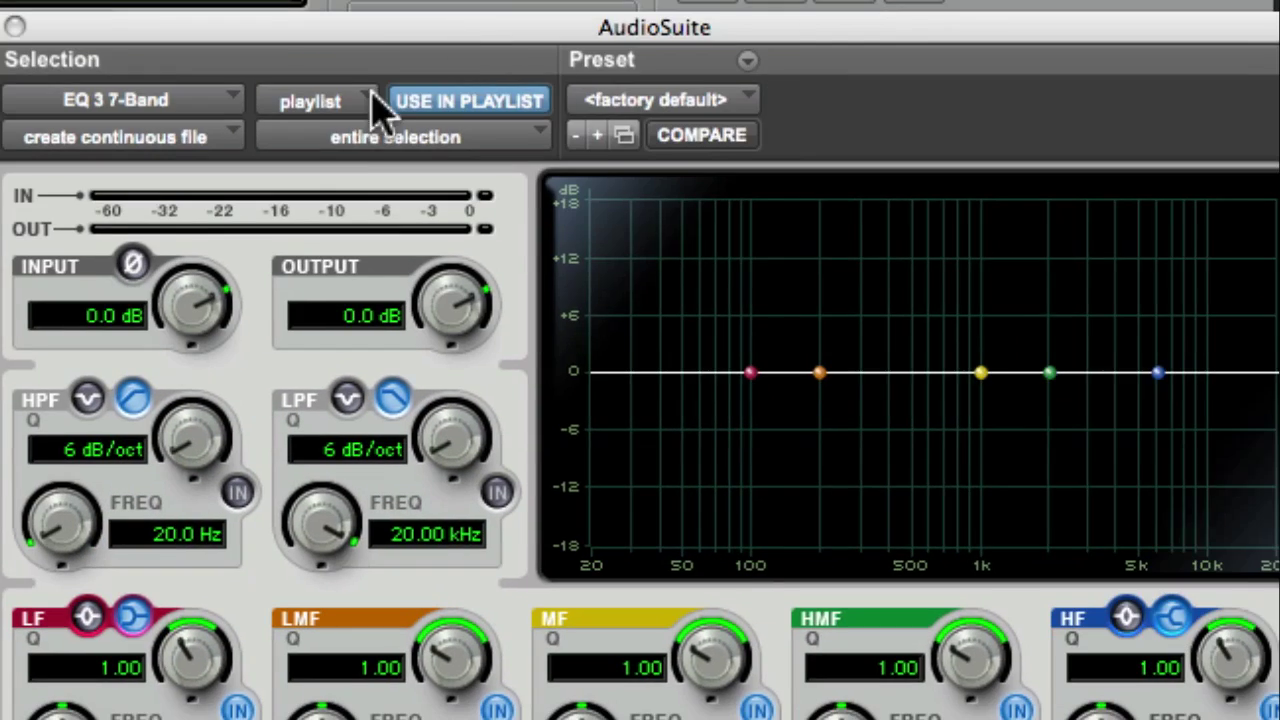
pyautogui.click(747, 62)
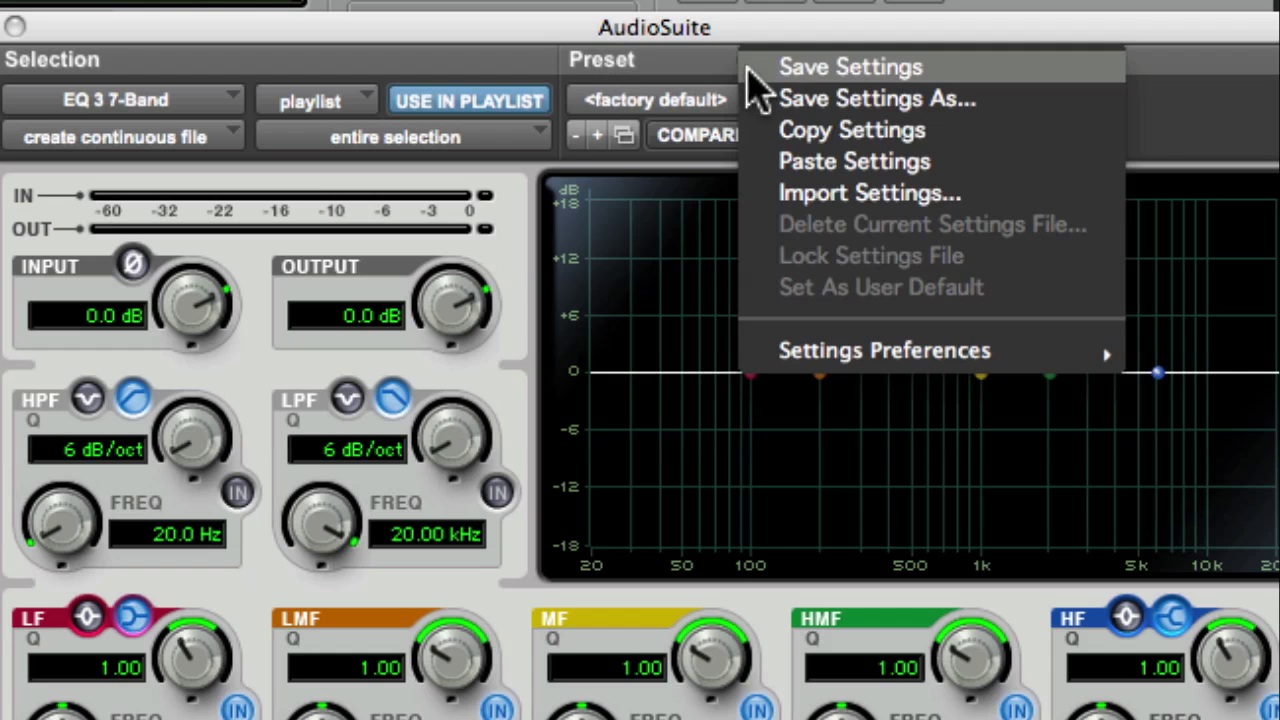
pyautogui.click(814, 168)
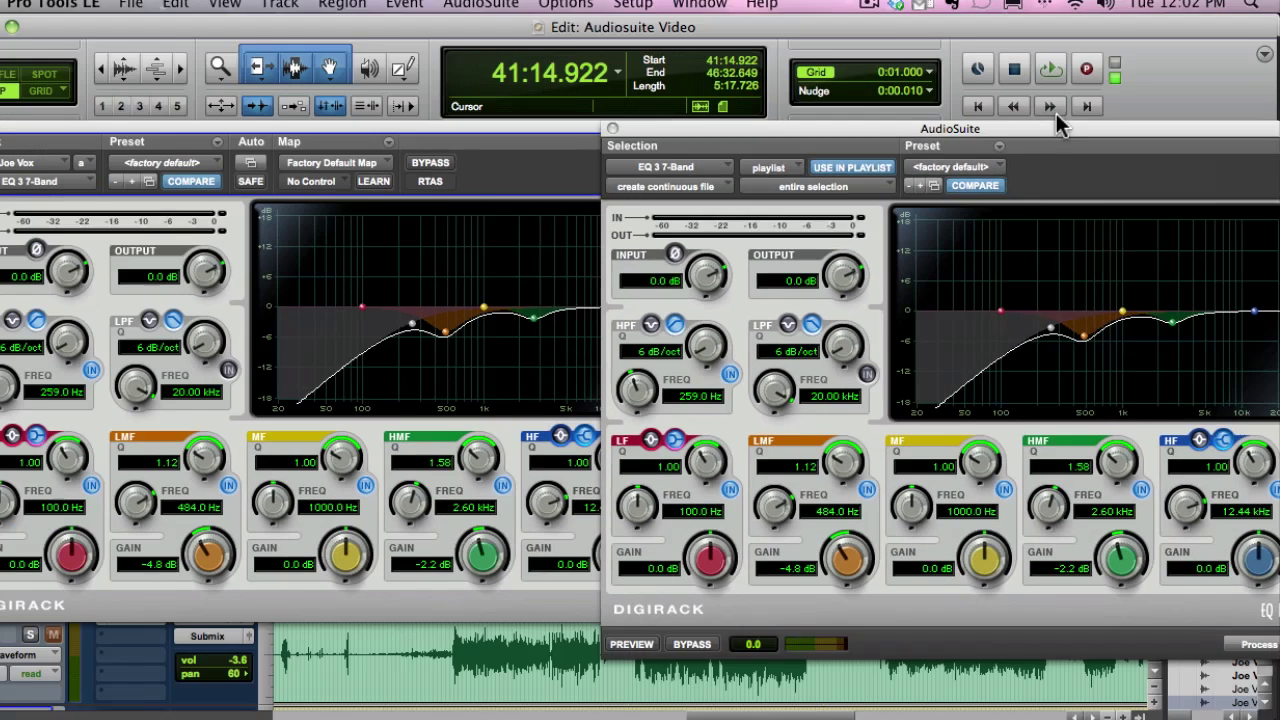
# Close the insert EQ window and move the AudioSuite EQ window left to uncover the vocal selection
pyautogui.moveTo(1058, 126); pyautogui.dragTo(958, 120)
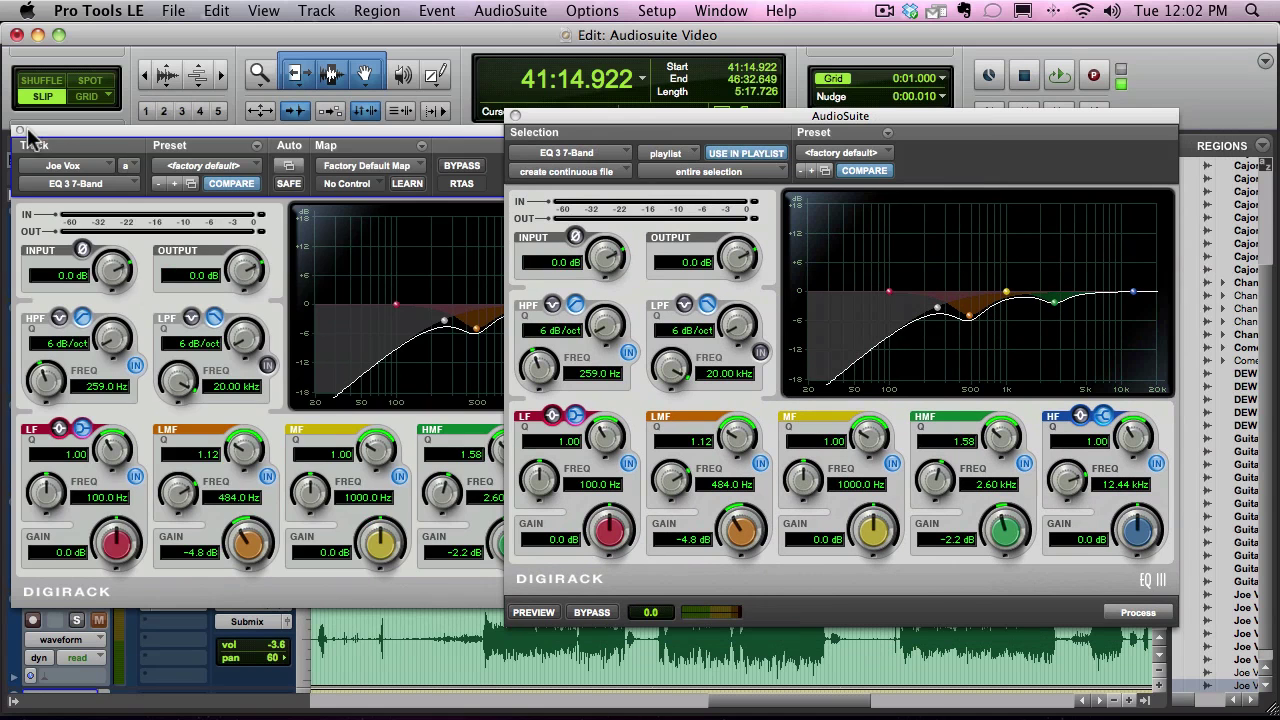
pyautogui.click(20, 131)
pyautogui.moveTo(645, 118); pyautogui.dragTo(515, 100)
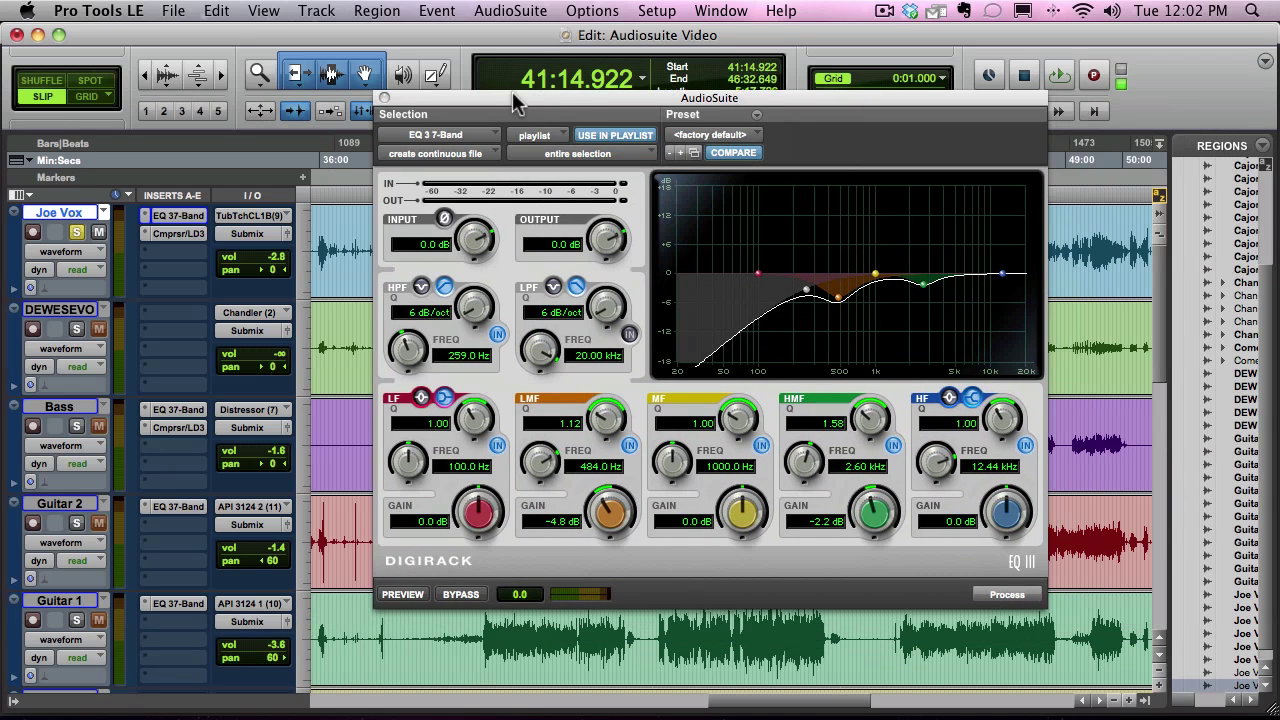
pyautogui.moveTo(755, 112); pyautogui.dragTo(554, 135)
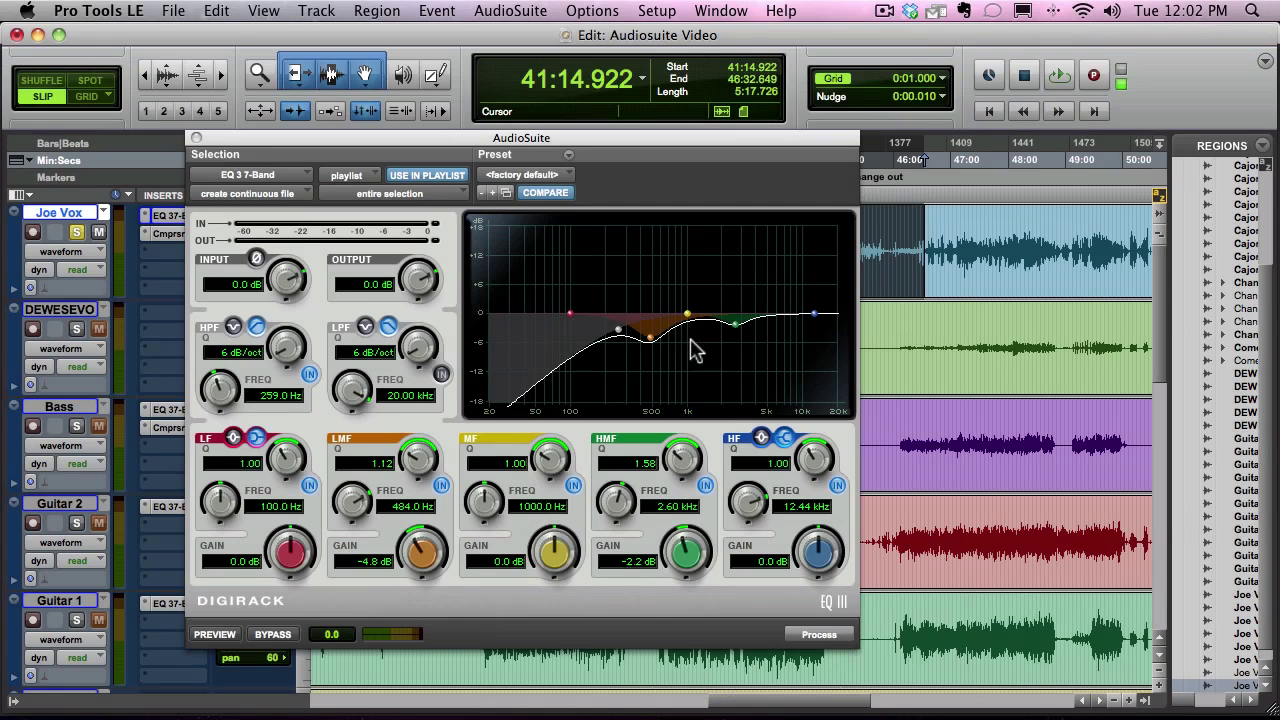
pyautogui.moveTo(752, 140); pyautogui.dragTo(512, 114)
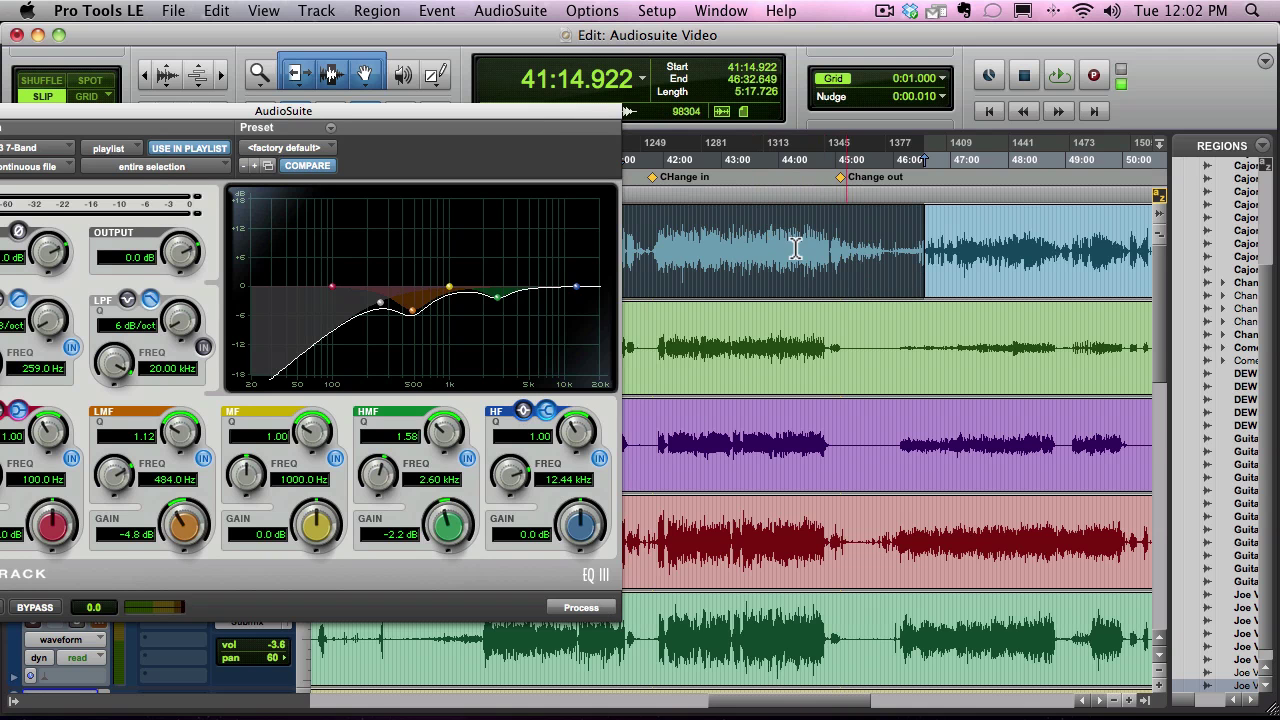
# Zoom in on the Joe Vox passage 41:14.922–46:32.649 and process it with the AudioSuite EQ
pyautogui.scroll(-10, 795, 249)
pyautogui.hscroll(10, 823, 471)
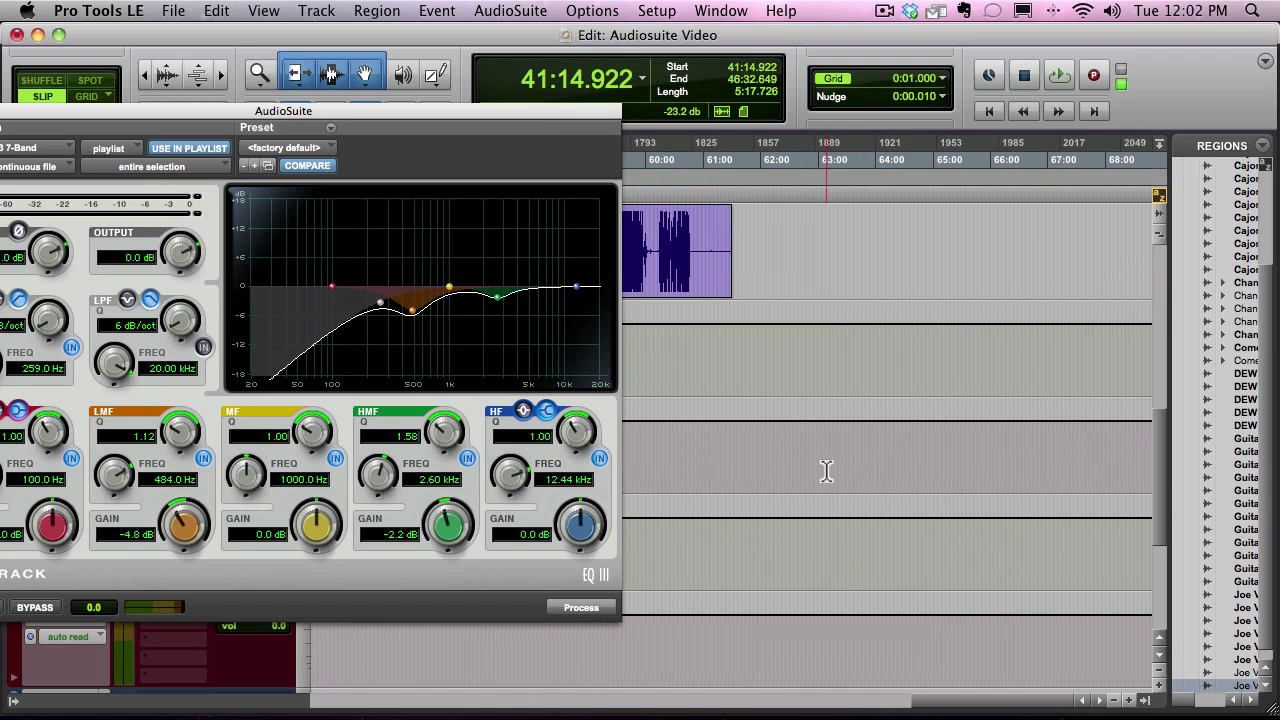
pyautogui.hscroll(-10, 826, 471)
pyautogui.press('super+bracketleft')
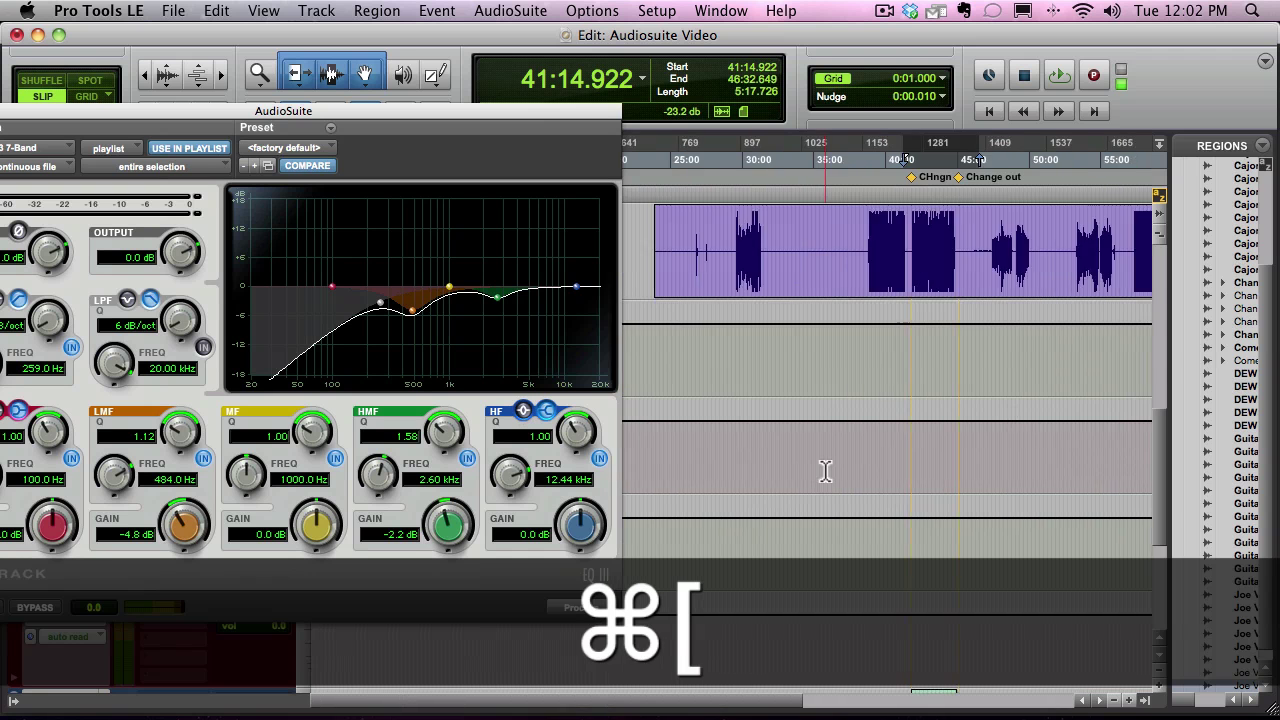
pyautogui.scroll(10, 826, 471)
pyautogui.press('super+bracketright')
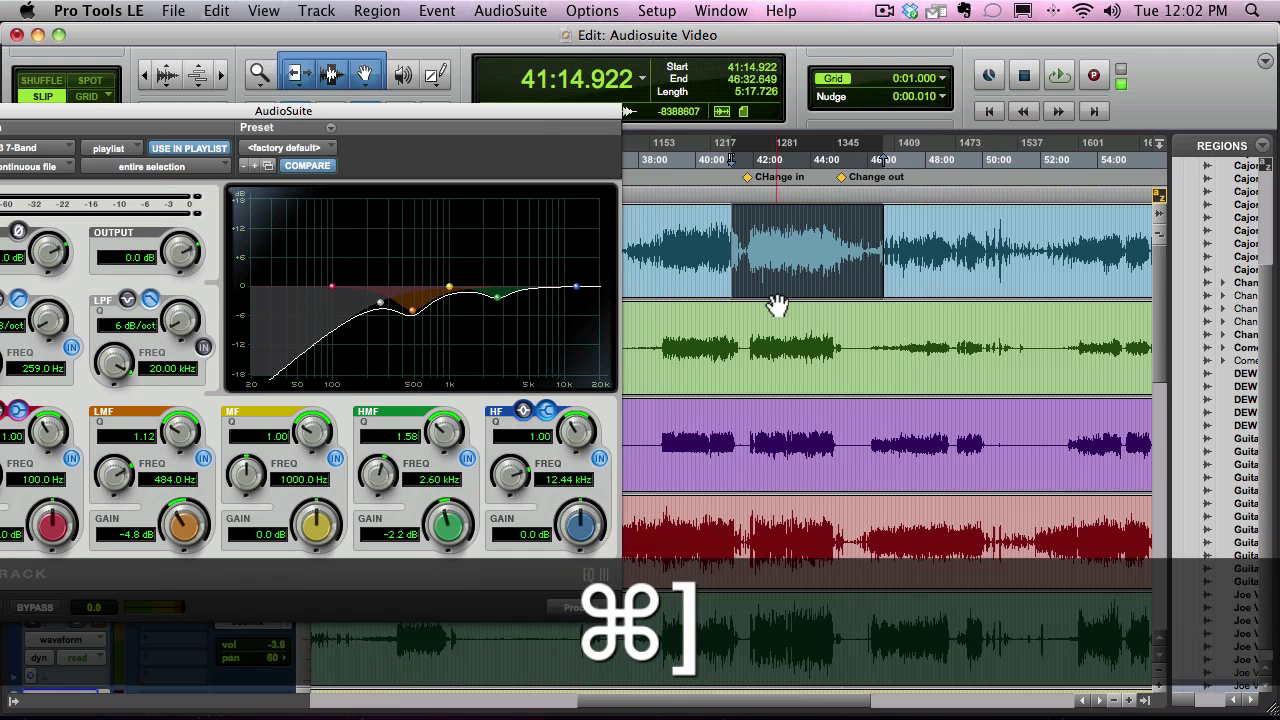
pyautogui.press('super+bracketright')
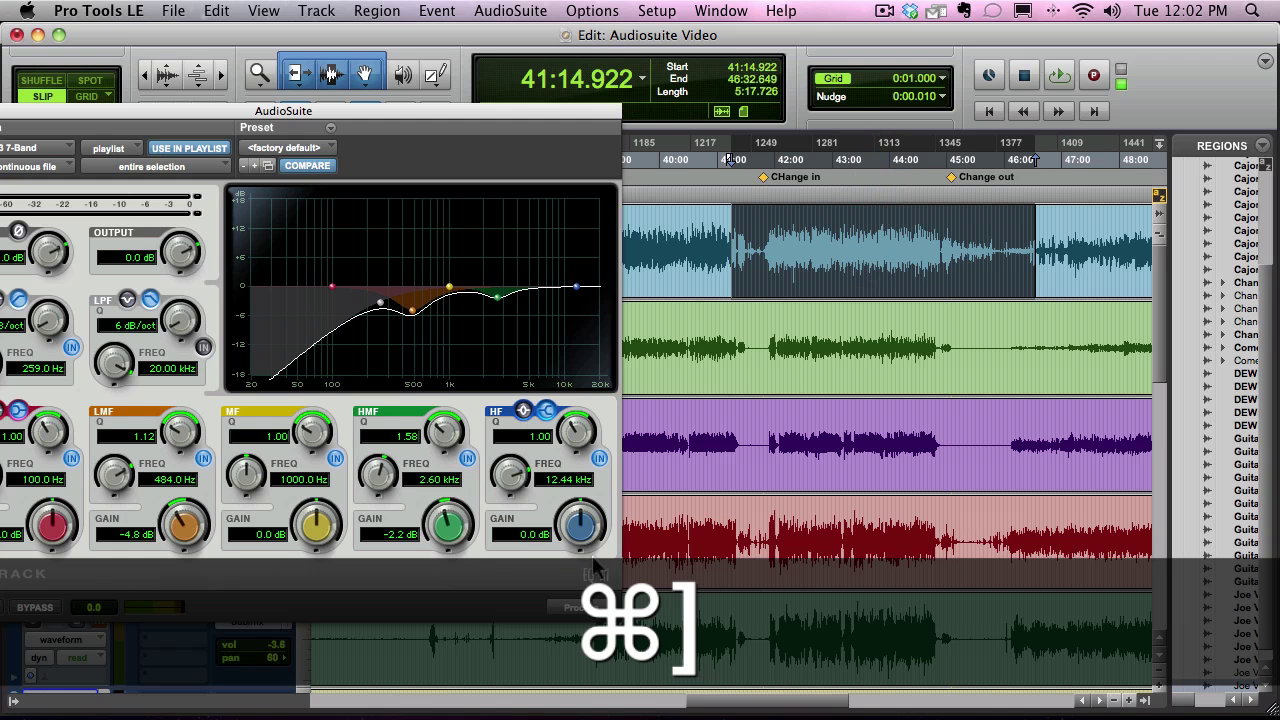
pyautogui.click(575, 607)
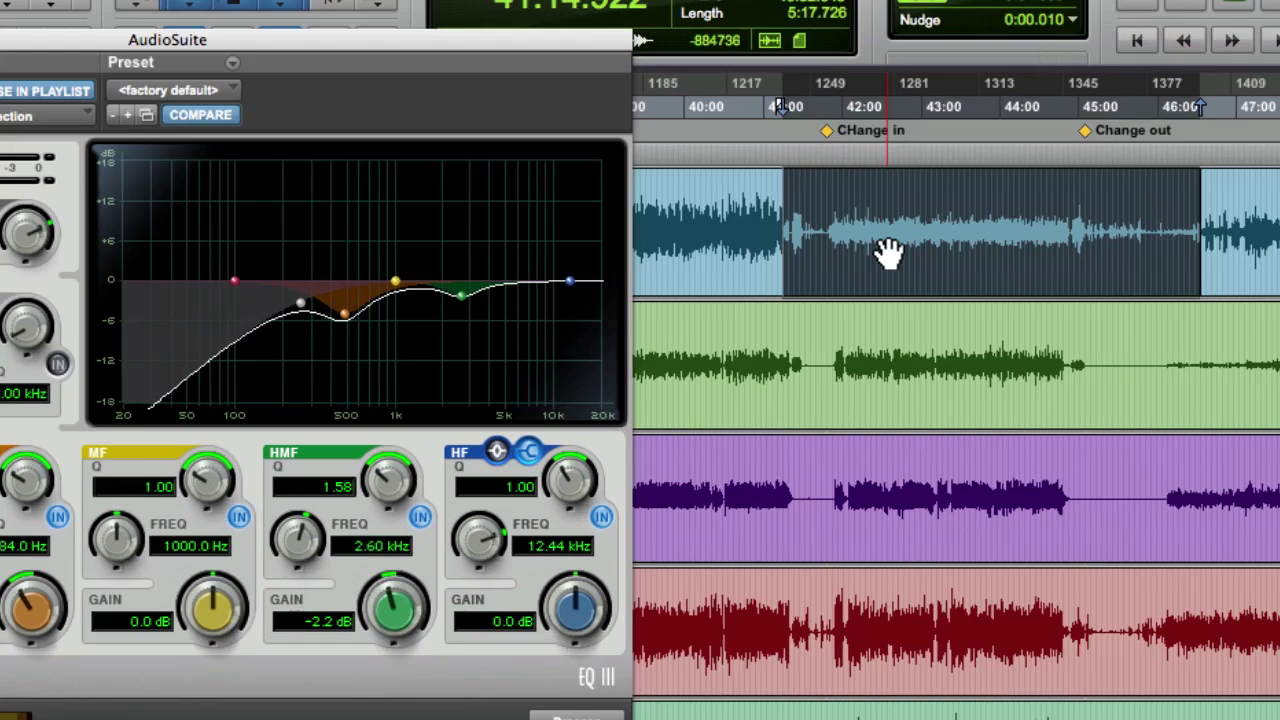
pyautogui.doubleClick(822, 258)
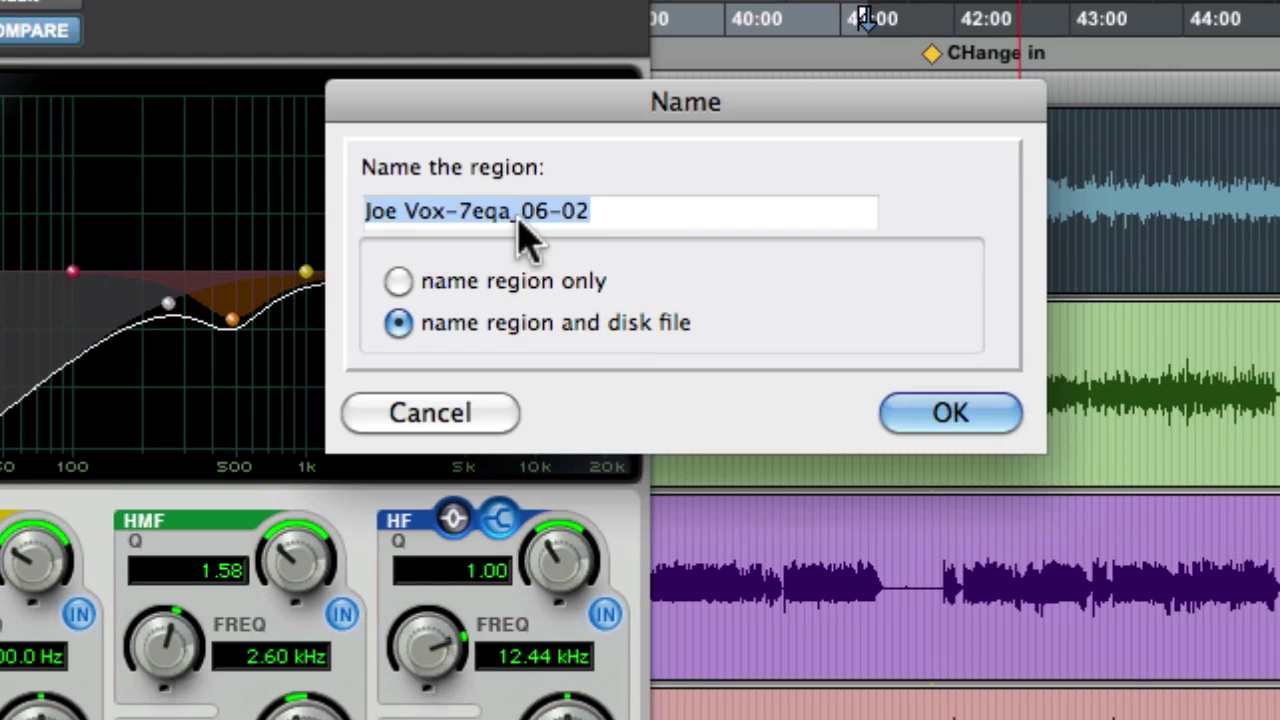
pyautogui.click(492, 418)
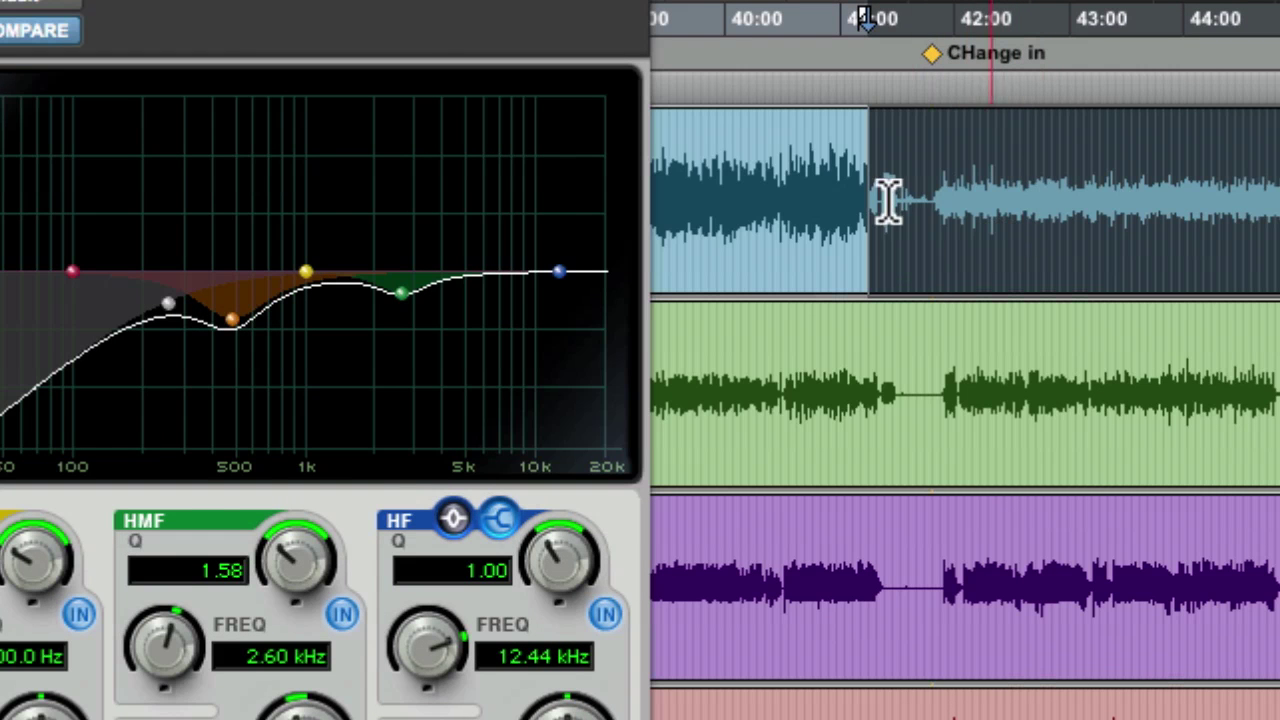
pyautogui.moveTo(290, 2); pyautogui.dragTo(676, 10)
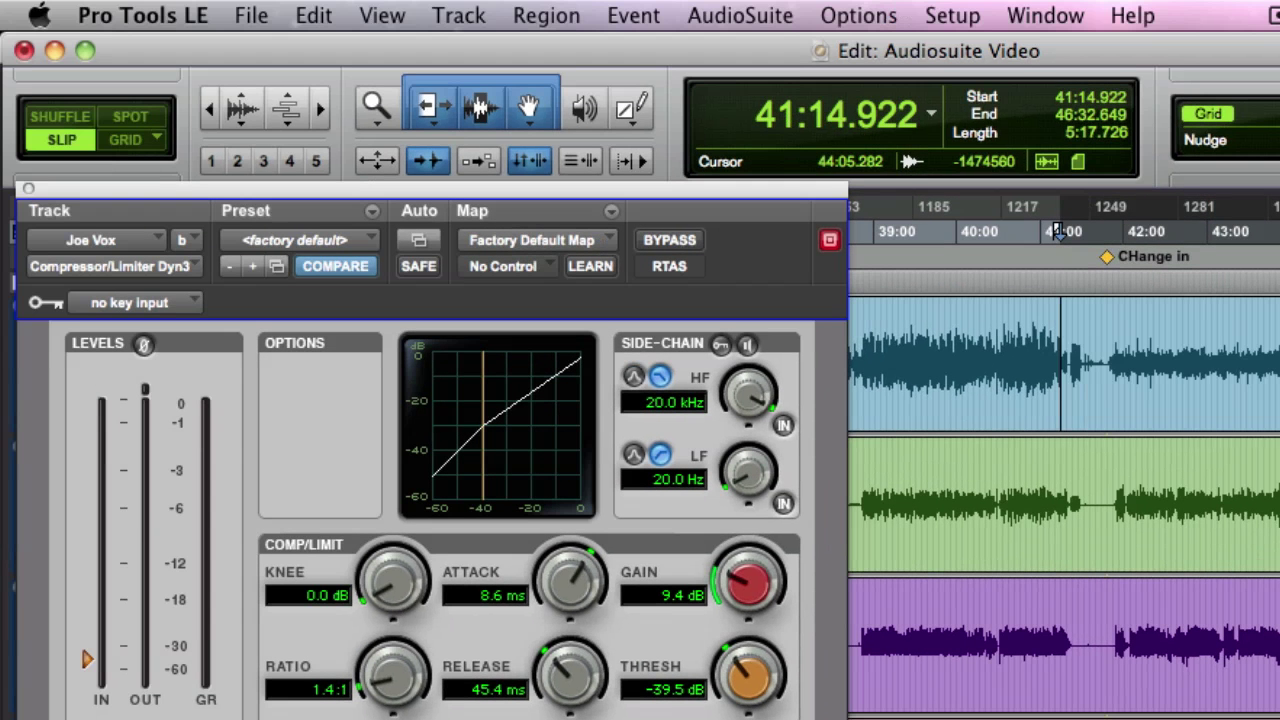
# Open the AudioSuite Dynamics plug-in Compressor/Limiter Dyn 3, starting at its default 3.0:1 ratio
pyautogui.click(725, 15)
pyautogui.moveTo(745, 50)
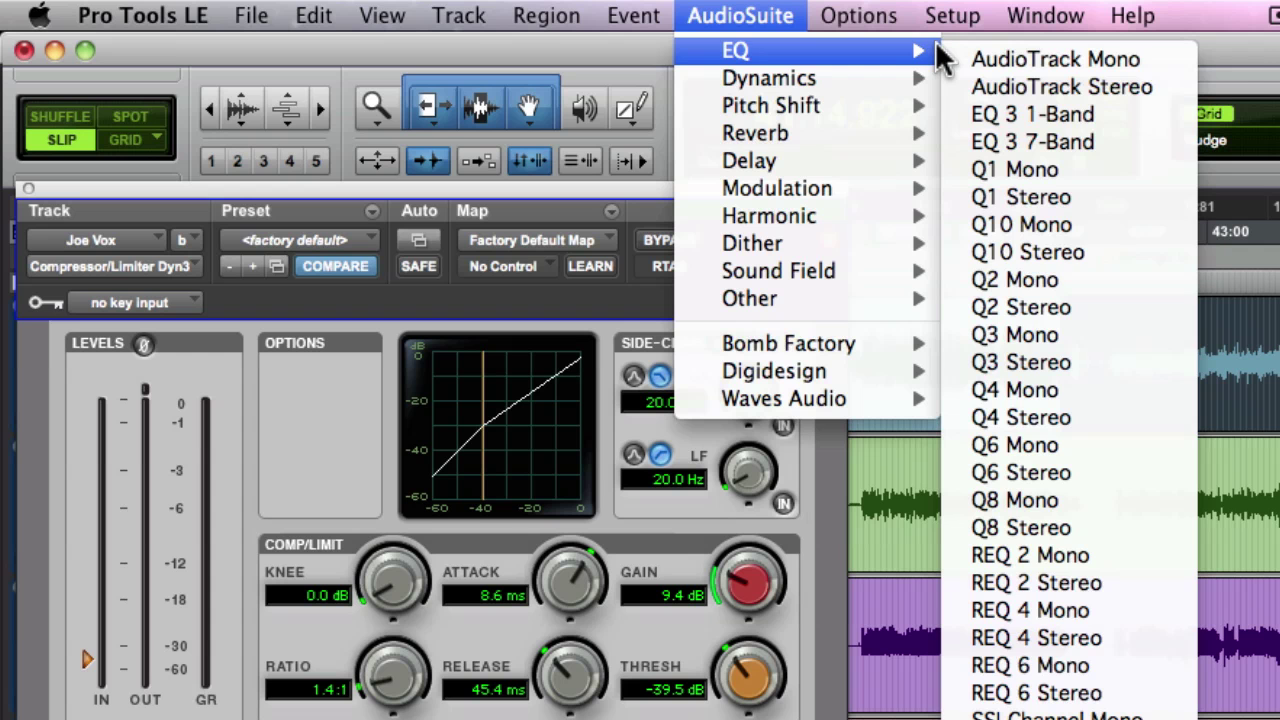
pyautogui.moveTo(858, 85)
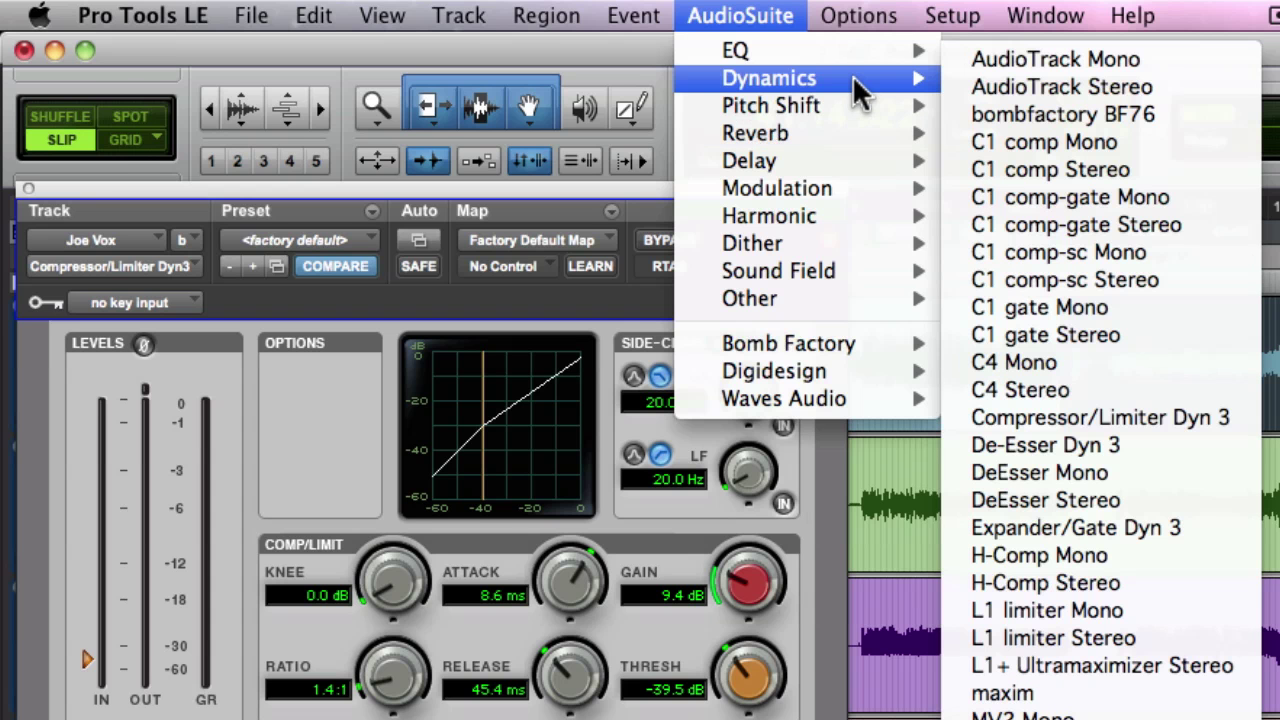
pyautogui.click(1090, 415)
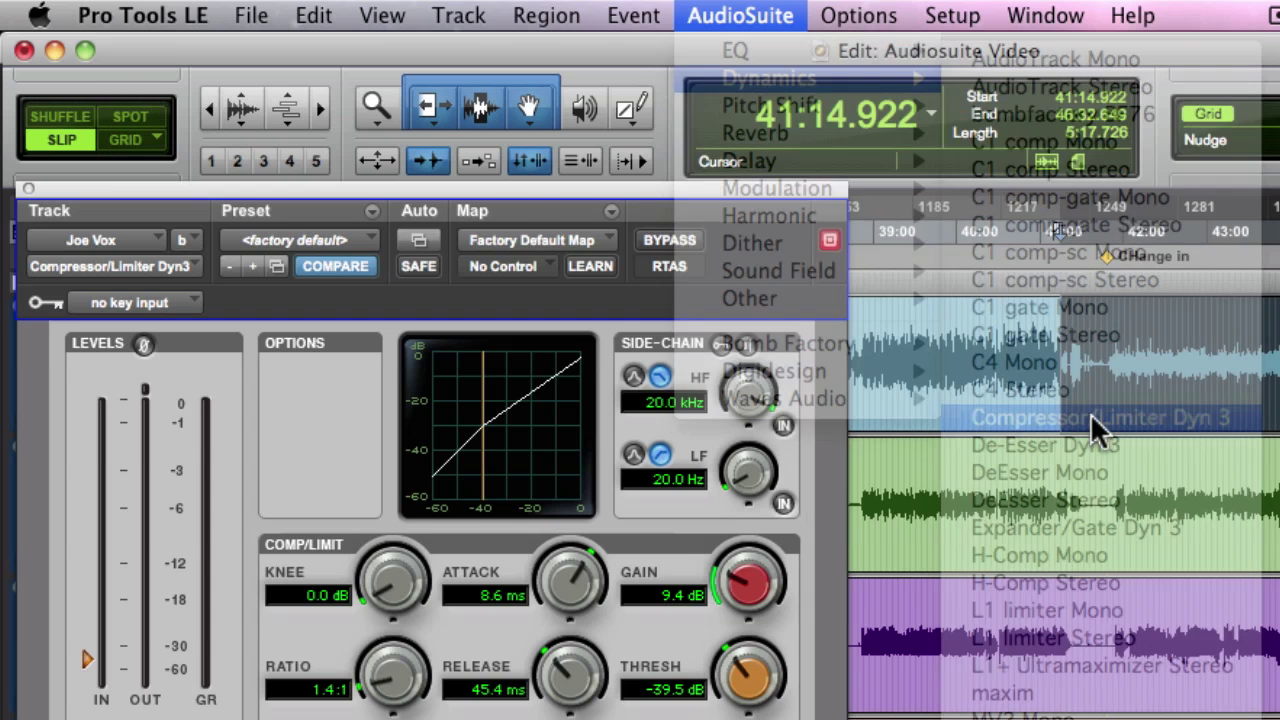
# Copy the track compressor's settings into the AudioSuite compressor and process the vocal, creating Joe Vox-C3AS_06-02
pyautogui.moveTo(709, 163); pyautogui.dragTo(1279, 165)
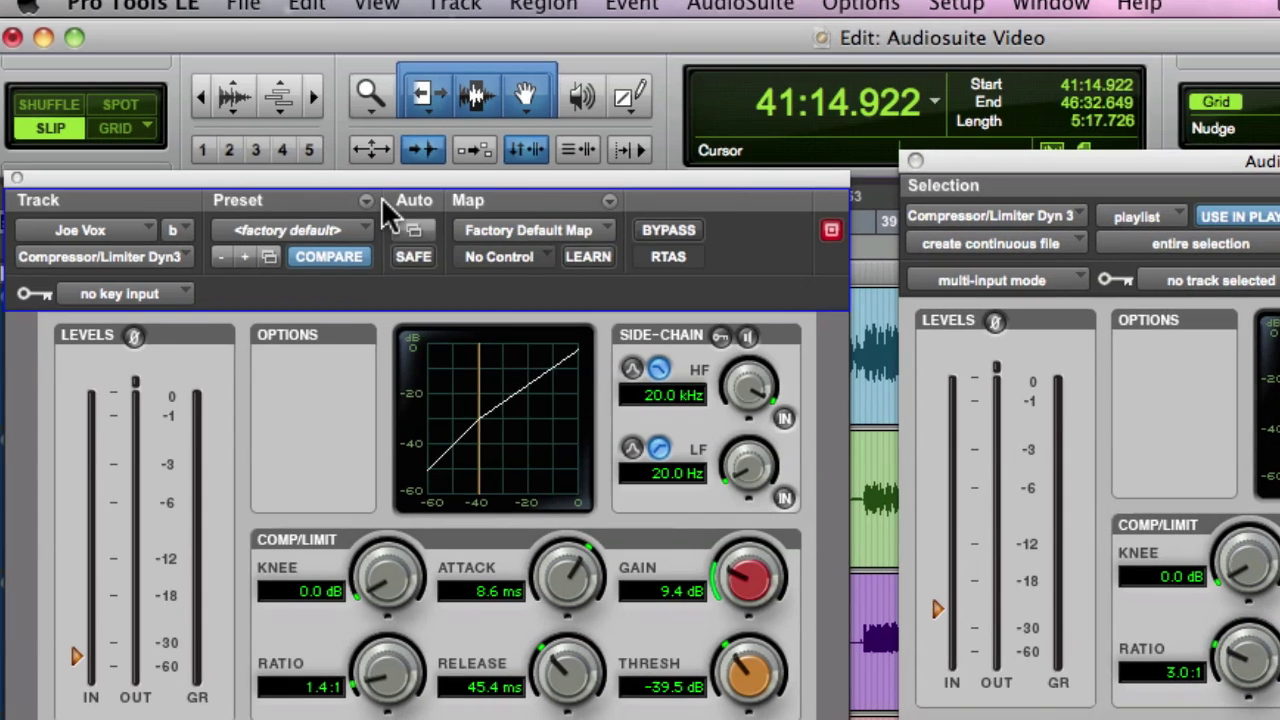
pyautogui.click(371, 210)
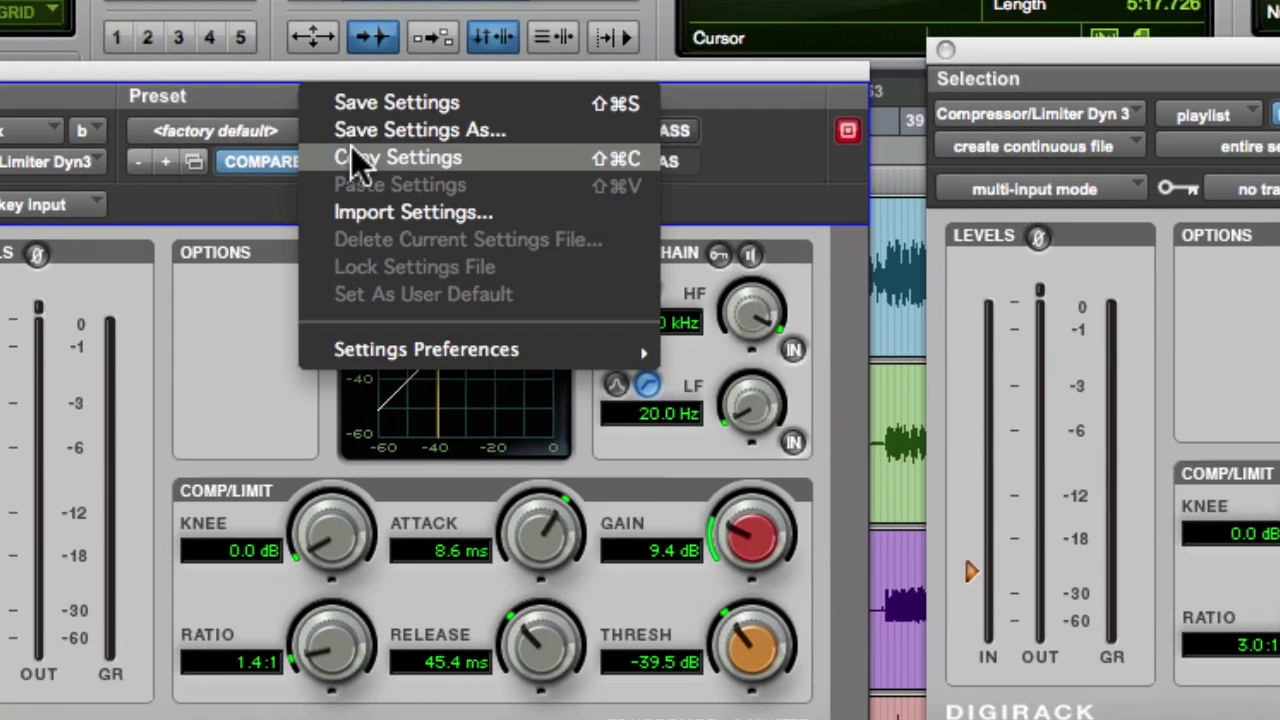
pyautogui.click(358, 152)
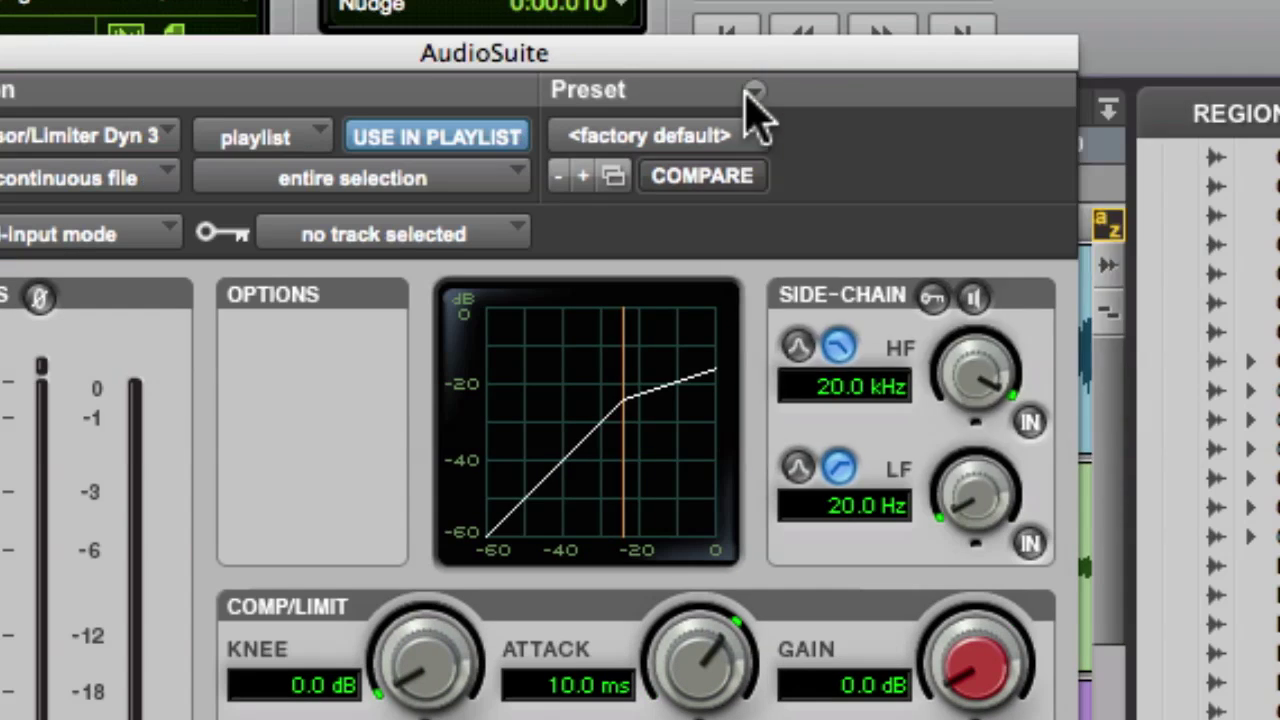
pyautogui.click(754, 90)
pyautogui.click(766, 208)
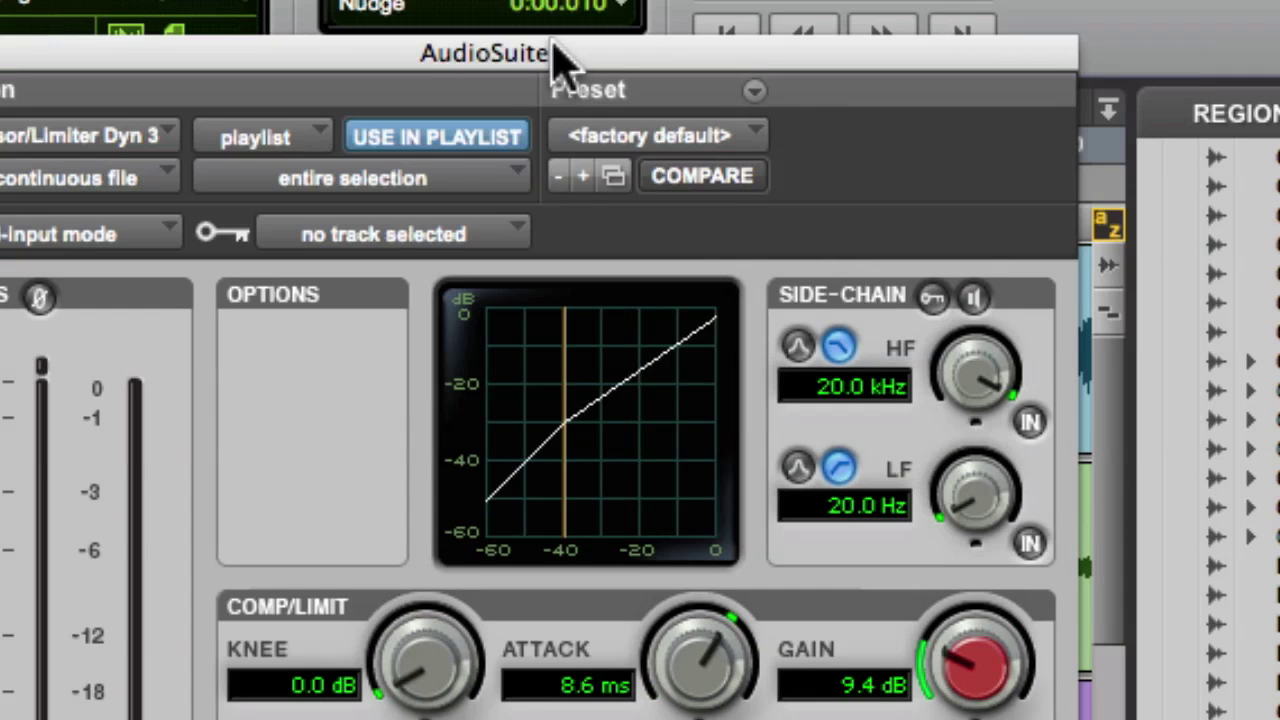
pyautogui.press('super+w')
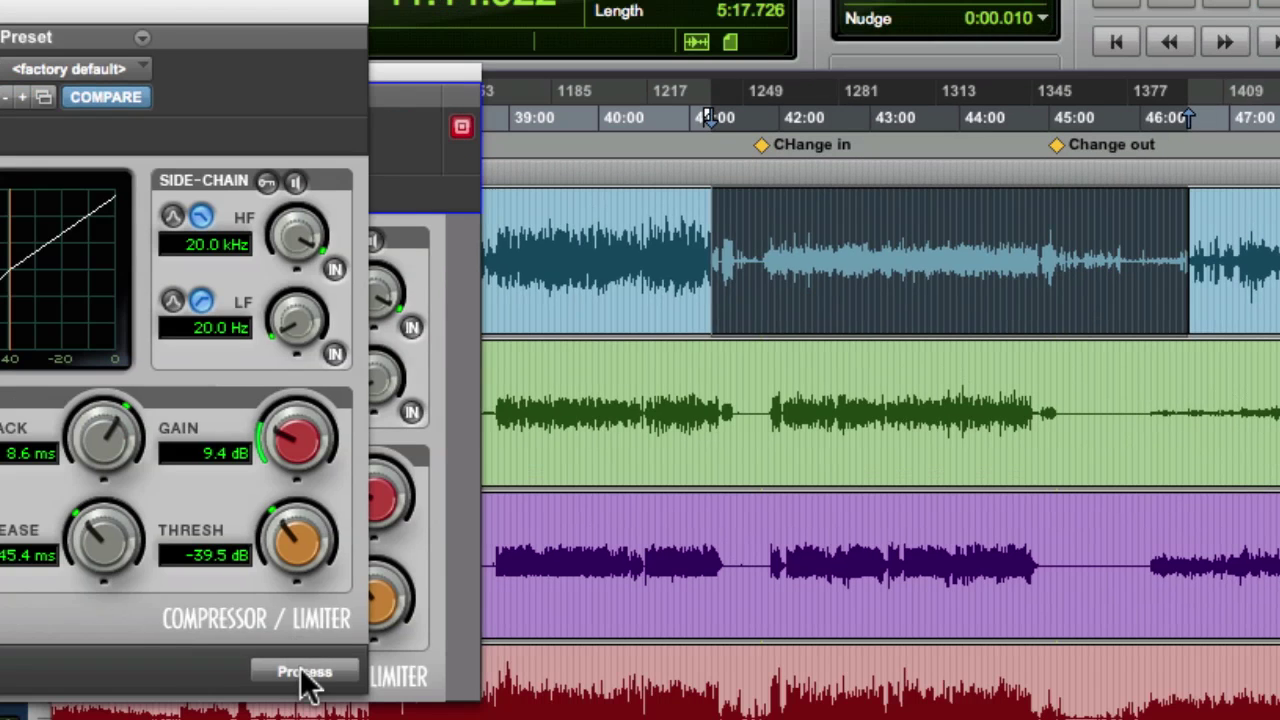
pyautogui.click(305, 671)
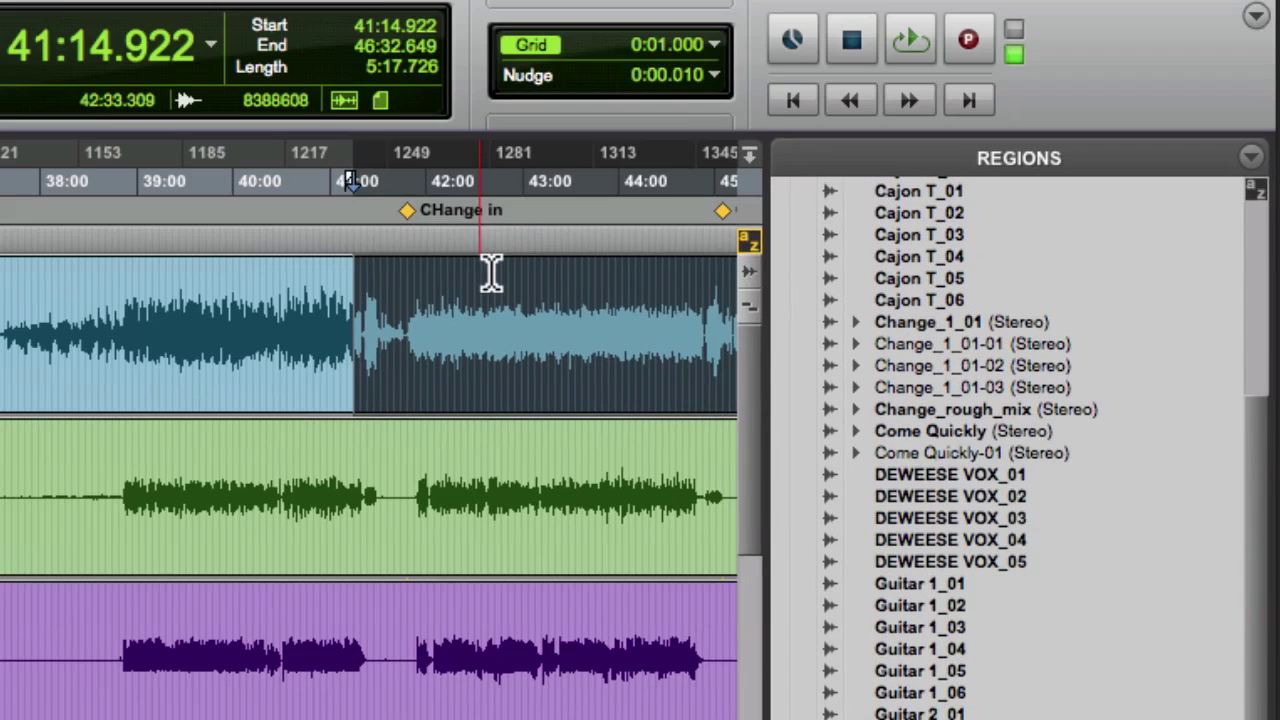
pyautogui.click(494, 400)
pyautogui.click(494, 400)
pyautogui.click(1252, 184)
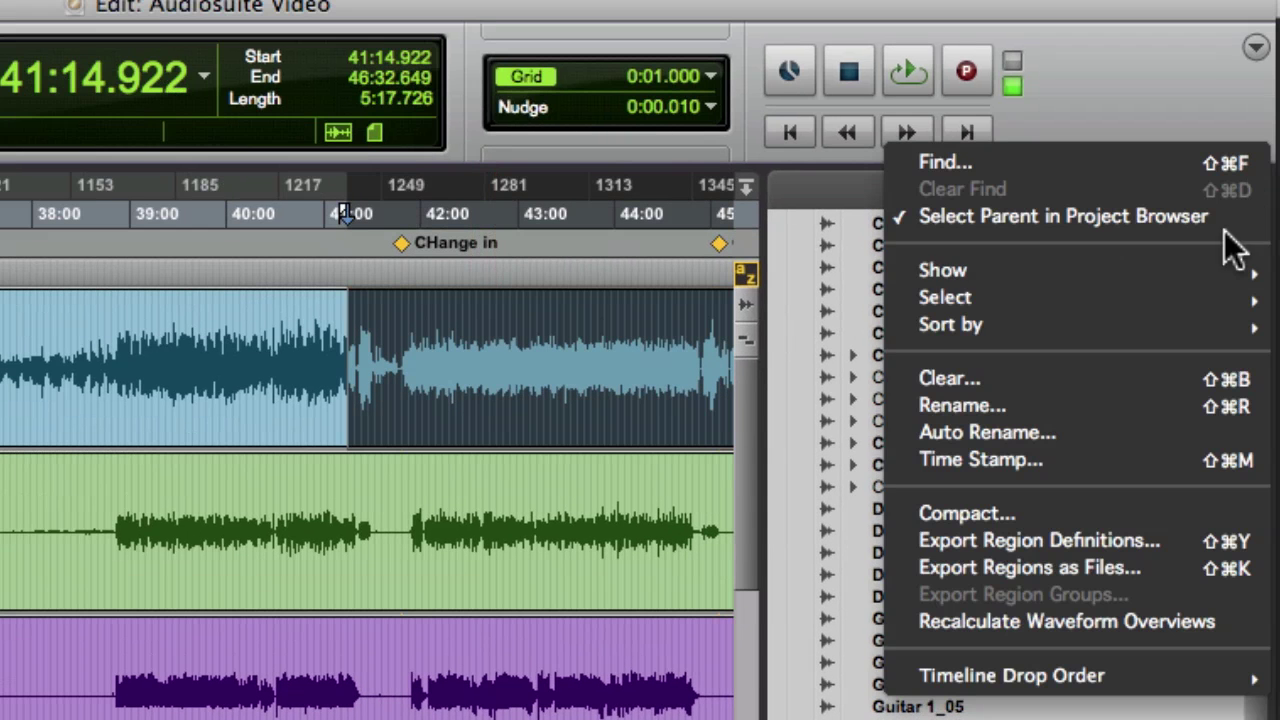
pyautogui.moveTo(1116, 303)
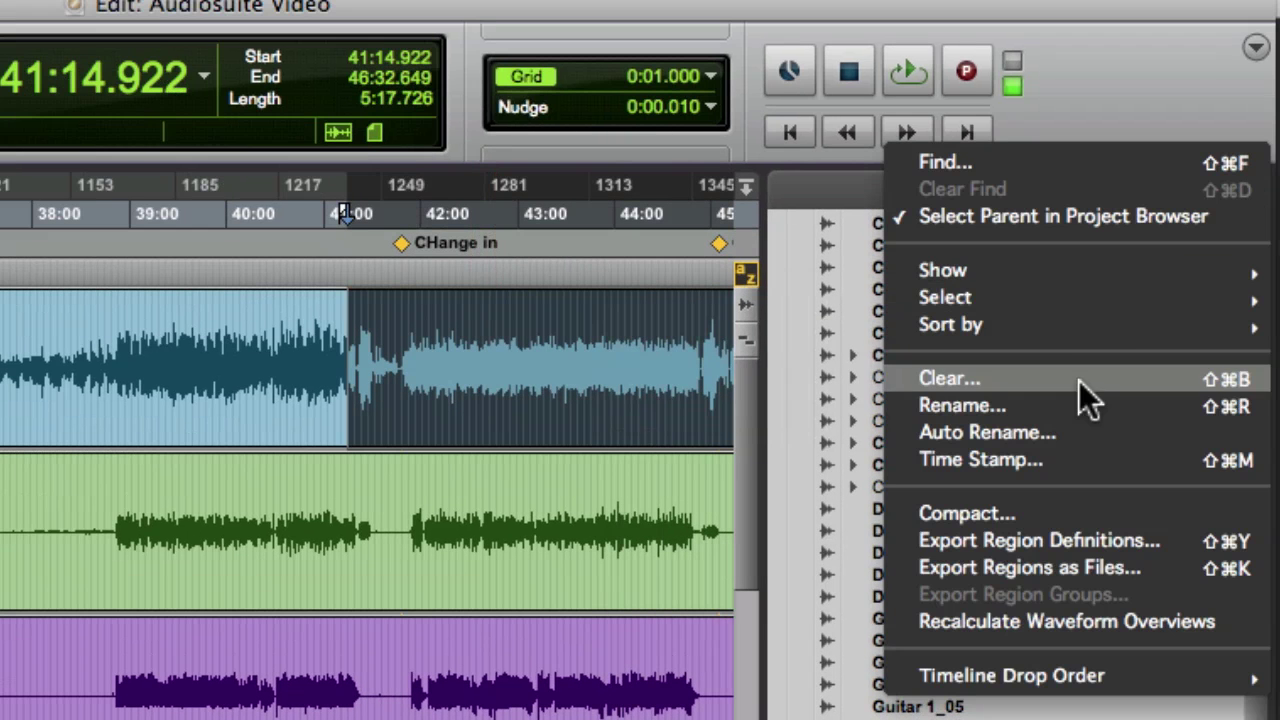
pyautogui.click(1131, 568)
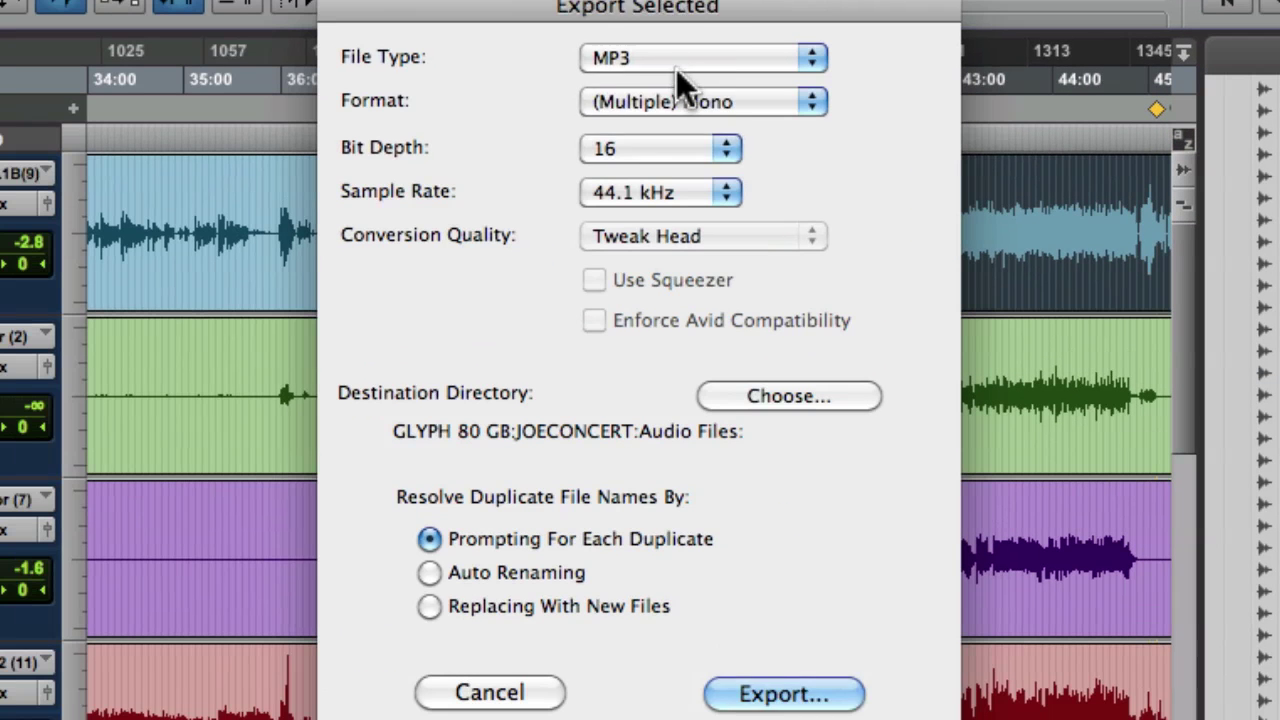
pyautogui.click(235, 180)
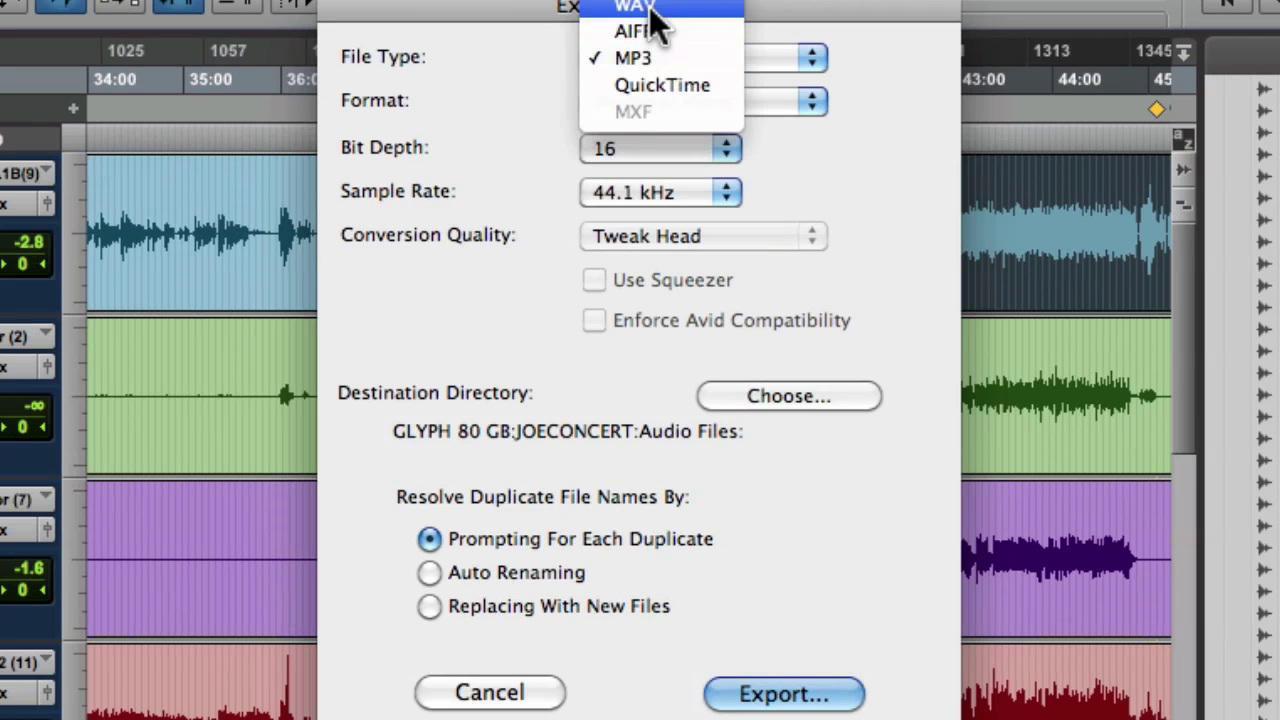
pyautogui.click(648, 8)
pyautogui.click(651, 100)
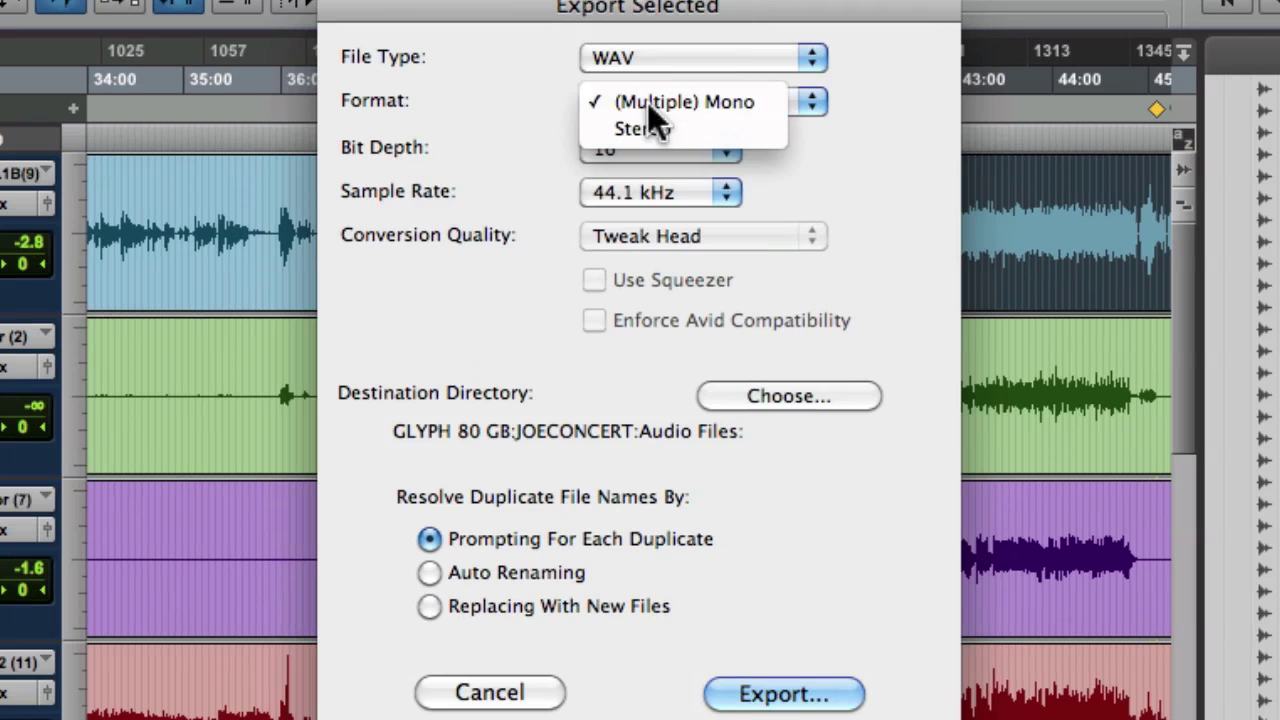
pyautogui.click(649, 101)
pyautogui.click(552, 692)
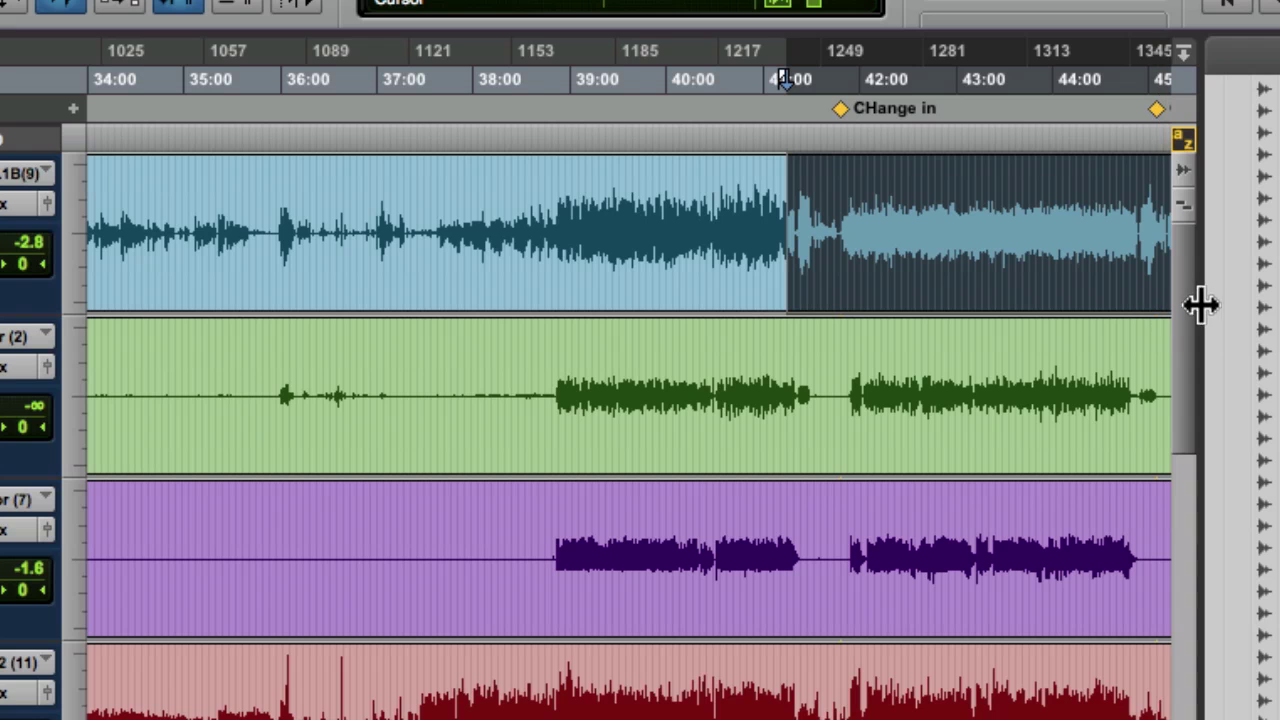
# Widen the Regions list so Joe Vox-C3AS_06-02 is shown in full
pyautogui.moveTo(1200, 303); pyautogui.dragTo(1278, 303)
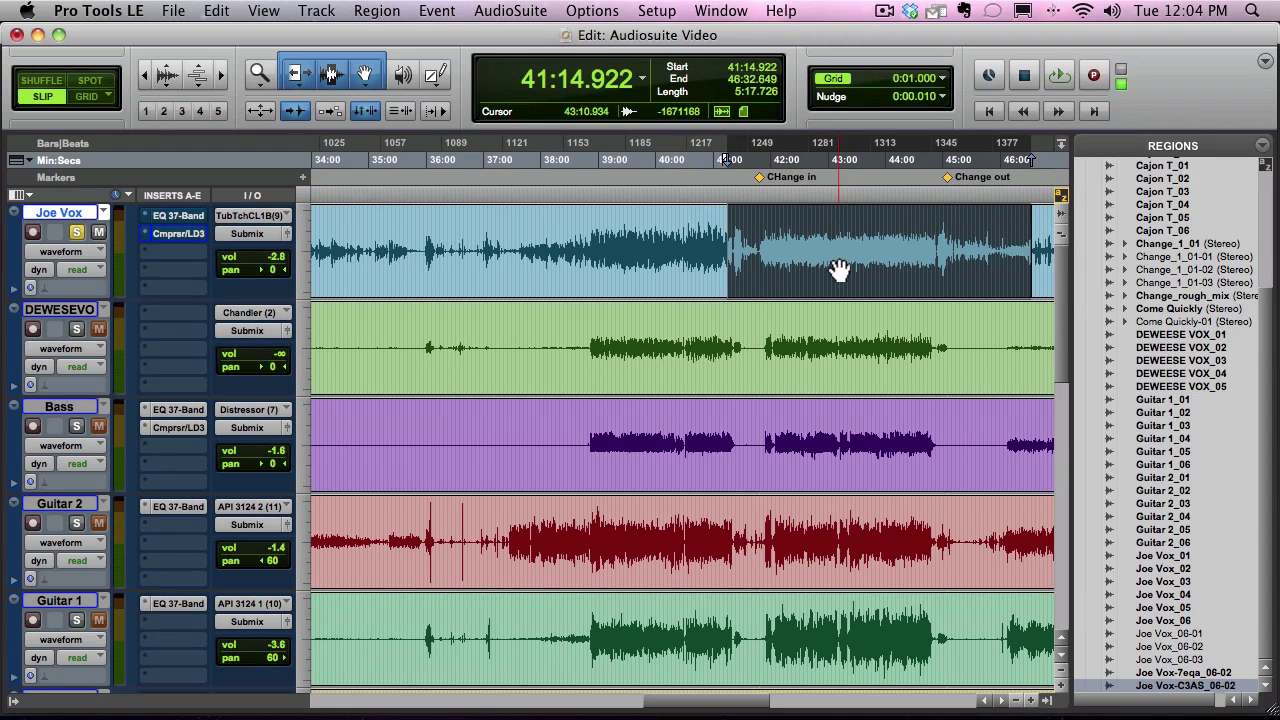
pyautogui.press('super')
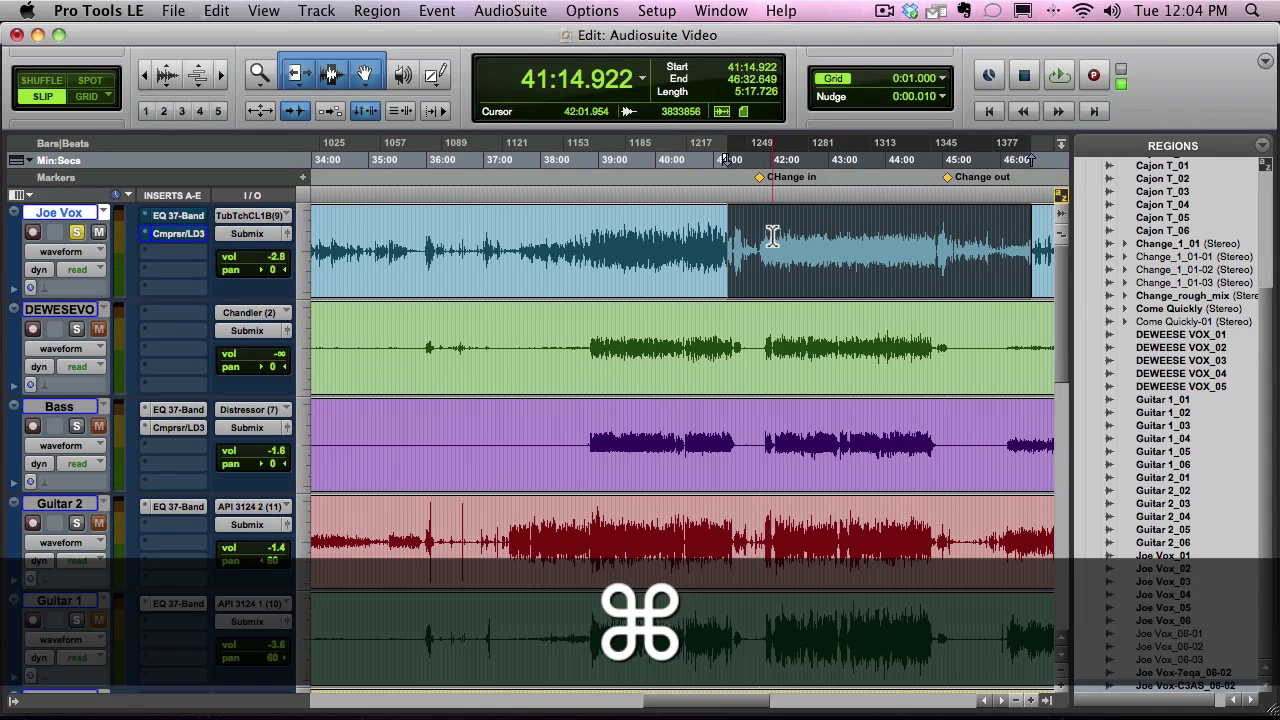